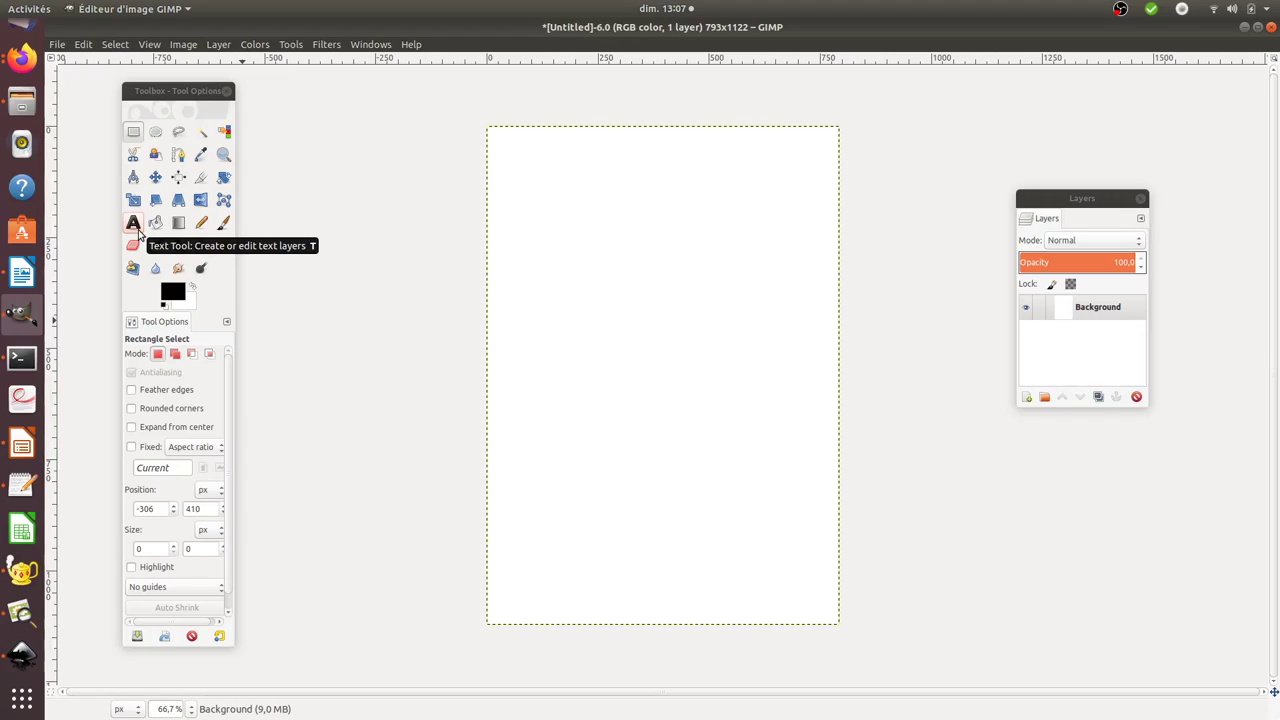
Create a size-30 text layer reading 'FLOSS Marketing Scholl' in the page's upper-left area
{"action": "left_click", "coordinate": [137, 228]}
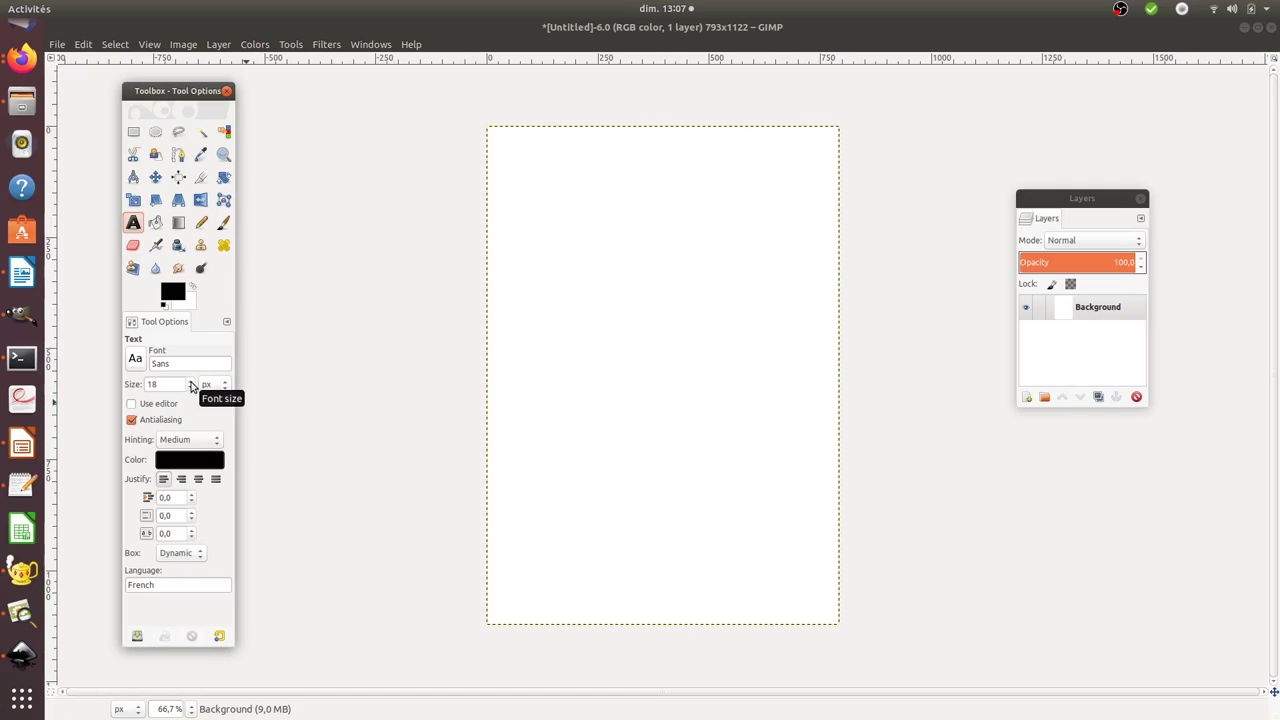
{"action": "double_click", "coordinate": [190, 382]}
{"action": "triple_click", "coordinate": [191, 381]}
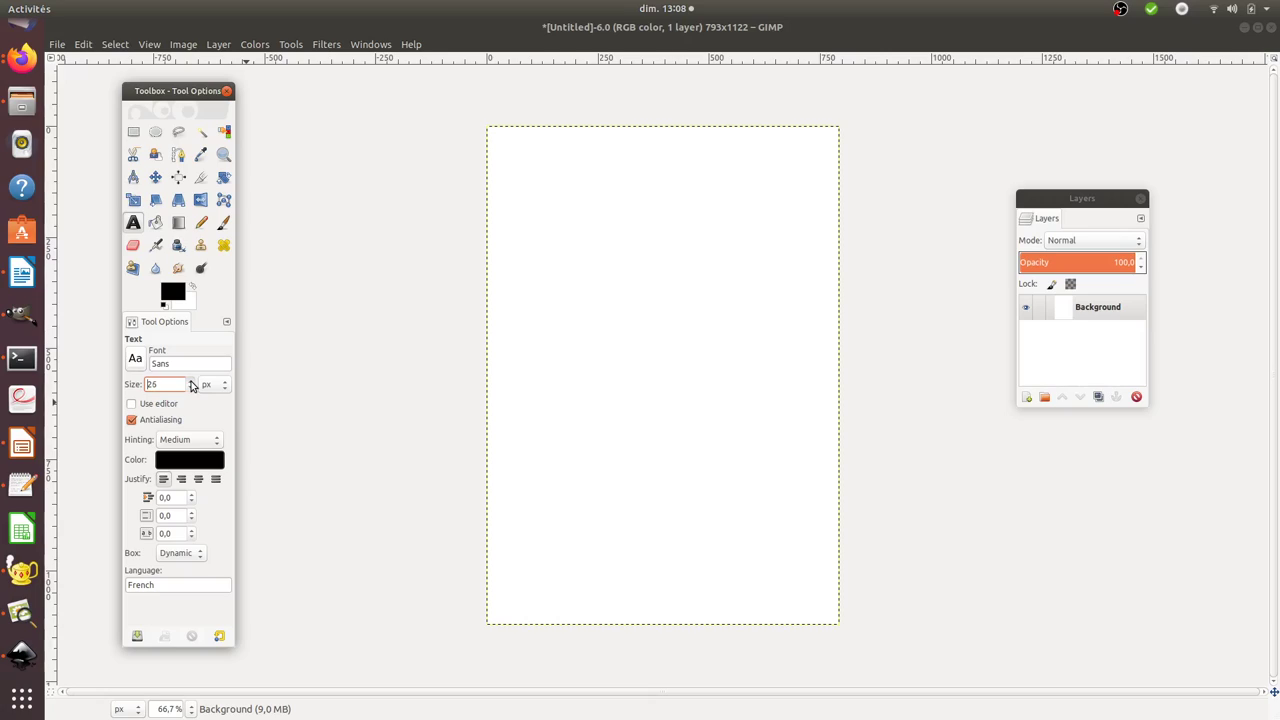
{"action": "triple_click", "coordinate": [191, 381]}
{"action": "left_click", "coordinate": [495, 299]}
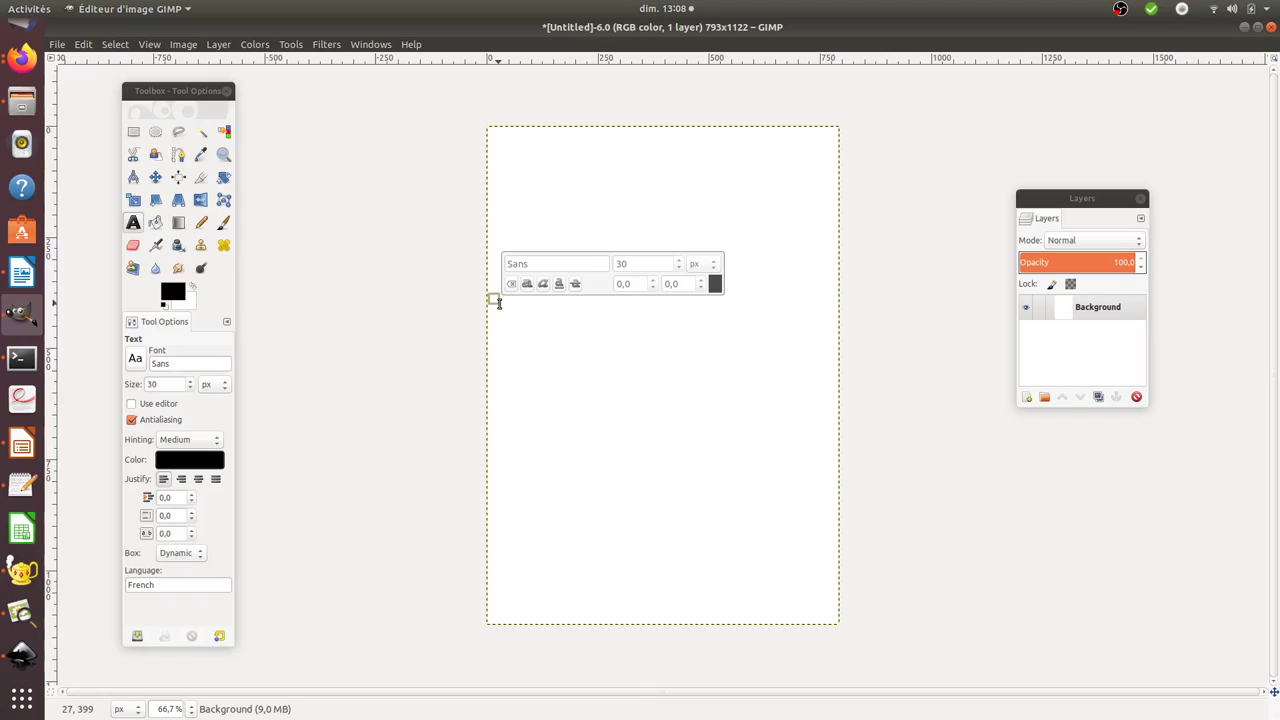
{"action": "type", "text": "FLOSS"}
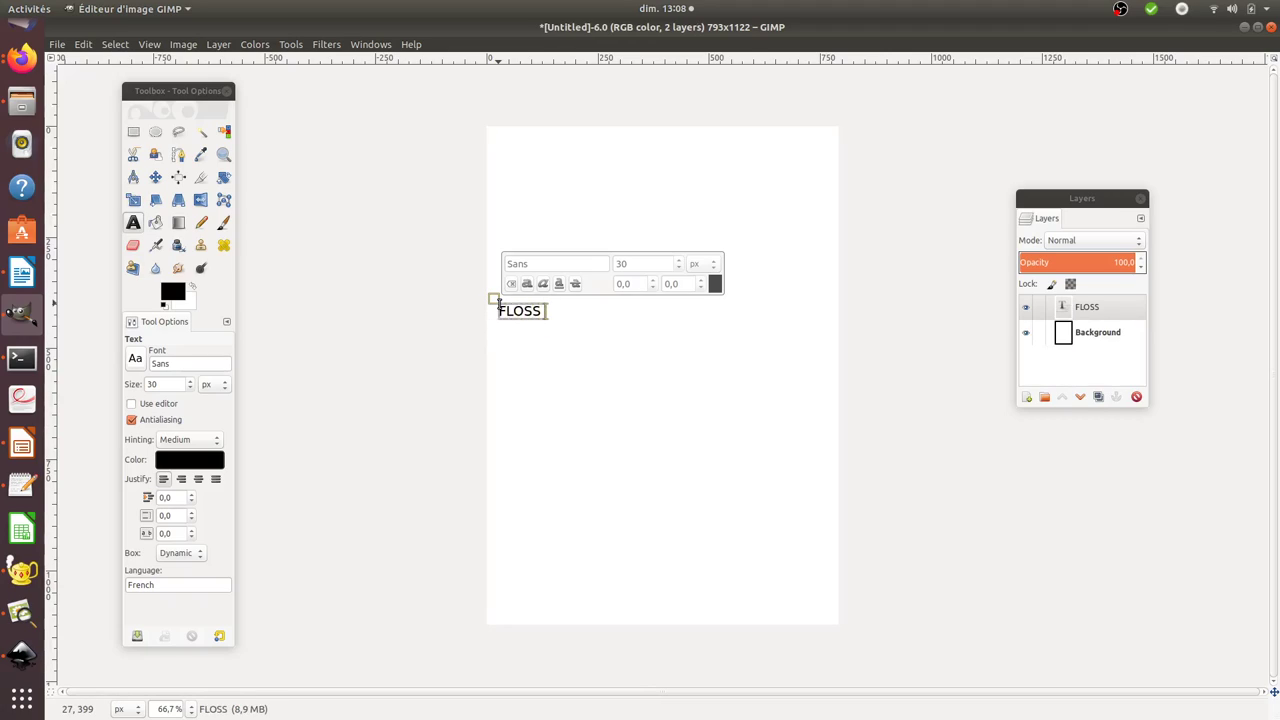
{"action": "type", "text": " Marketing"}
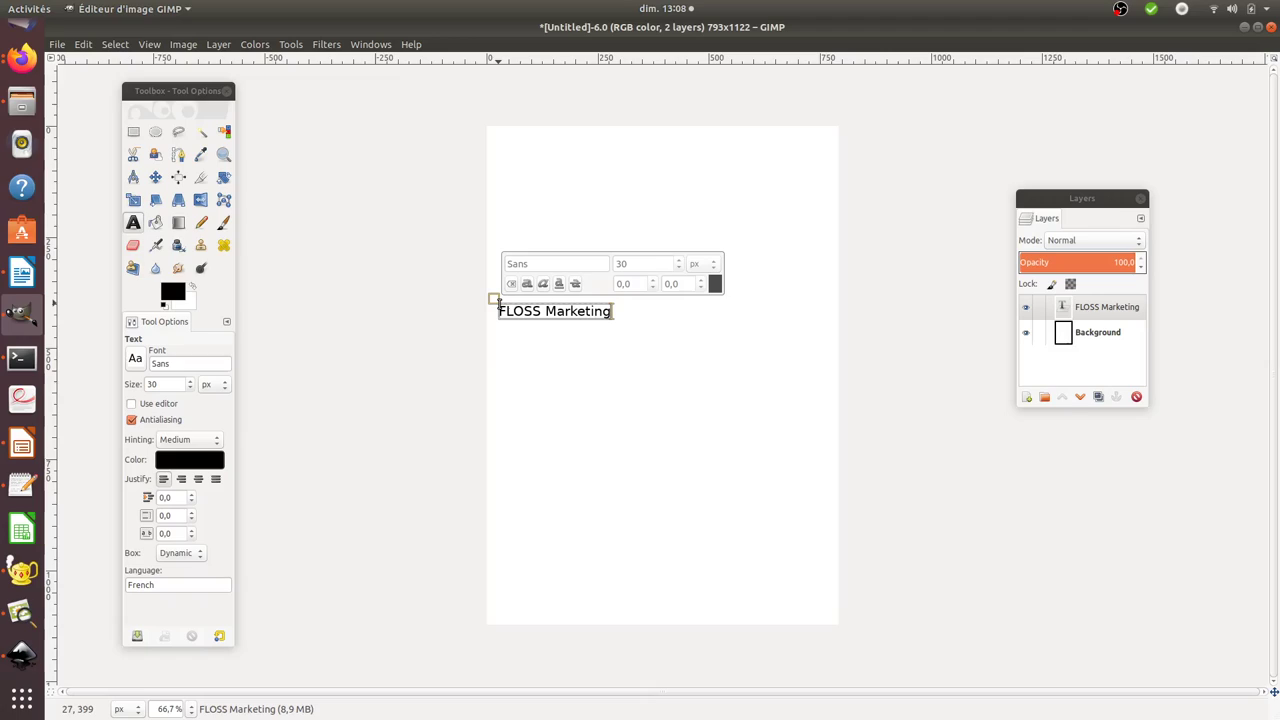
{"action": "type", "text": " Scholl"}
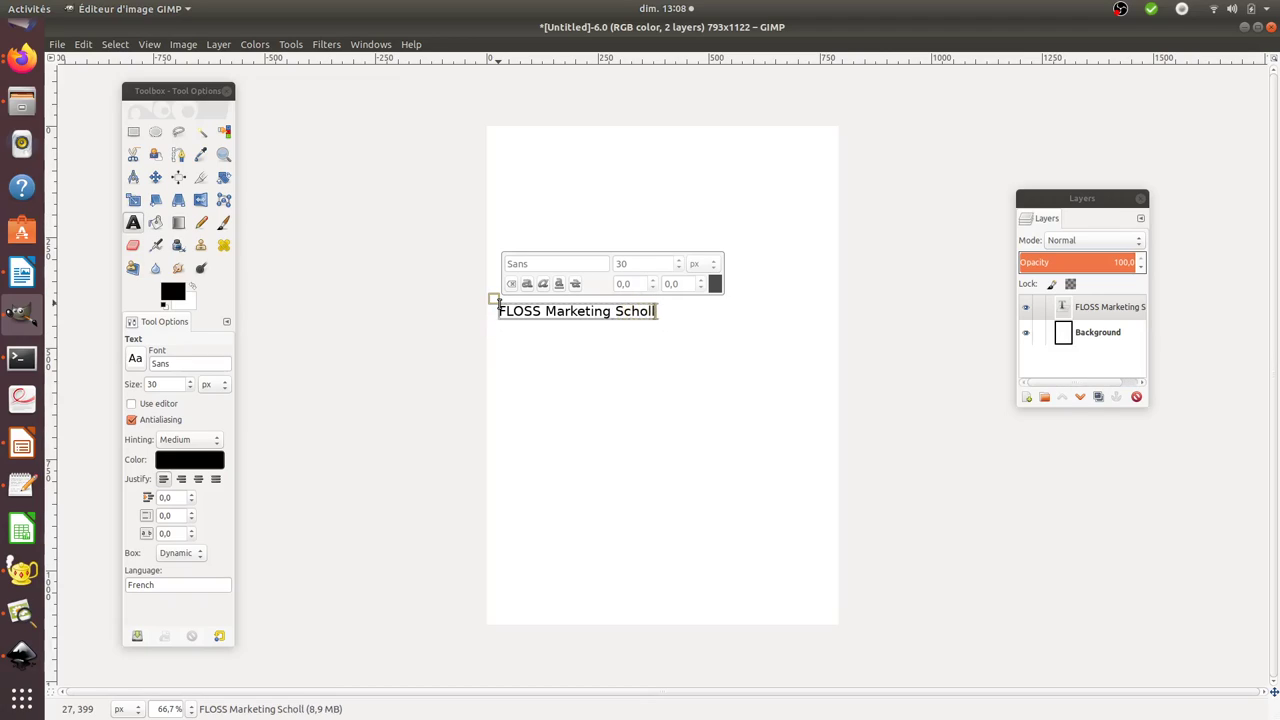
Select all the text and enlarge it to 50 px
{"action": "key", "text": "ctrl+a"}
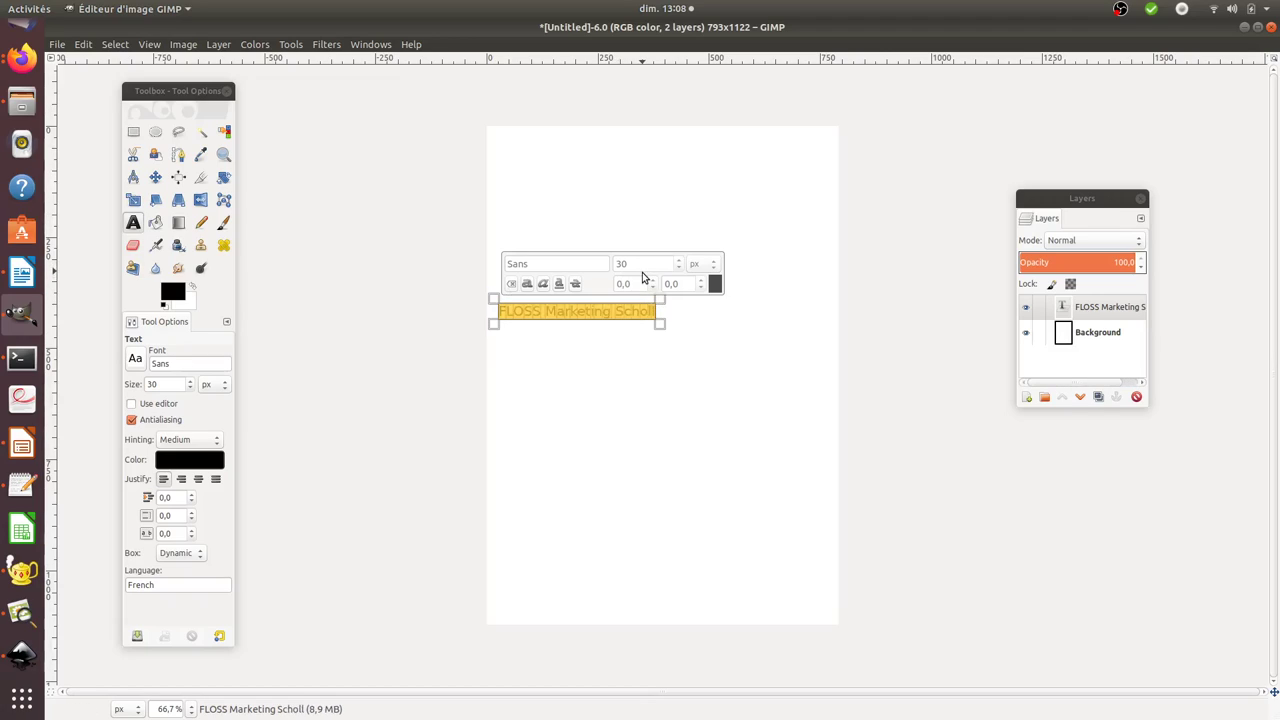
{"action": "left_click", "coordinate": [678, 260]}
{"action": "left_click", "coordinate": [678, 260]}
{"action": "left_click", "coordinate": [678, 260]}
{"action": "left_click", "coordinate": [678, 260]}
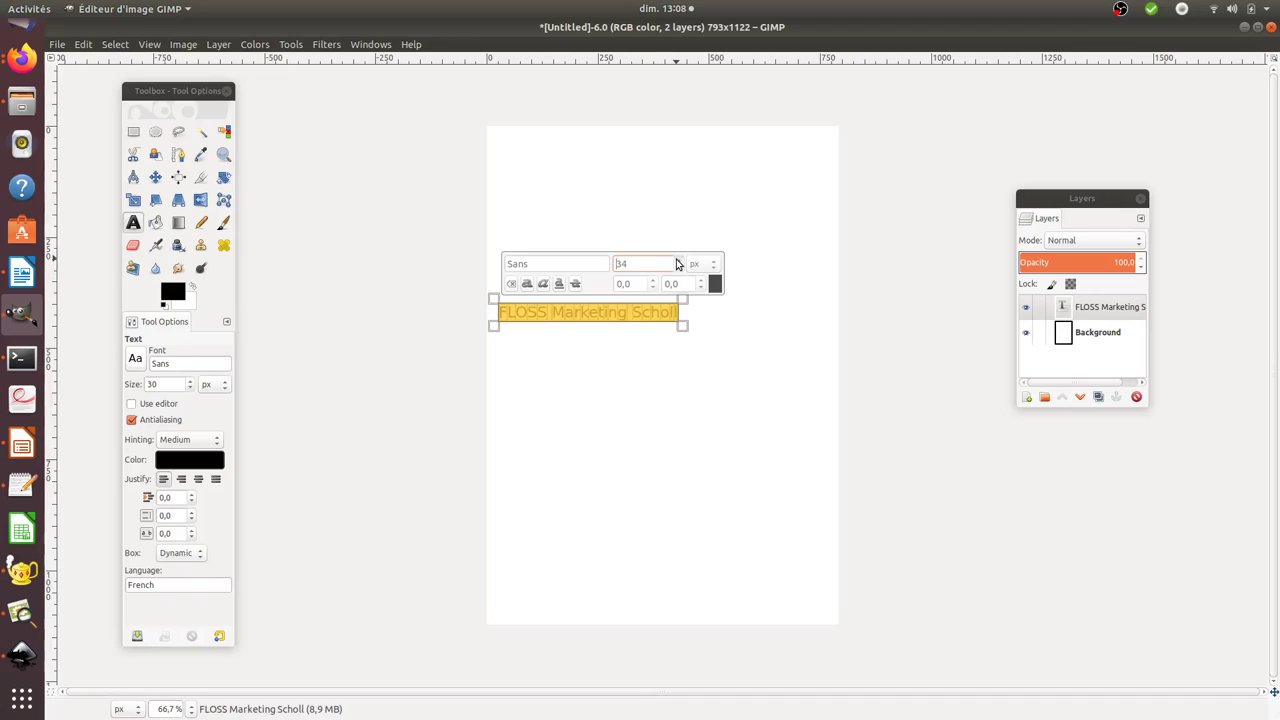
{"action": "left_click", "coordinate": [677, 262]}
{"action": "left_click", "coordinate": [677, 262]}
{"action": "left_click", "coordinate": [677, 262]}
{"action": "left_click", "coordinate": [677, 262]}
{"action": "left_click", "coordinate": [677, 262]}
{"action": "left_click", "coordinate": [677, 262]}
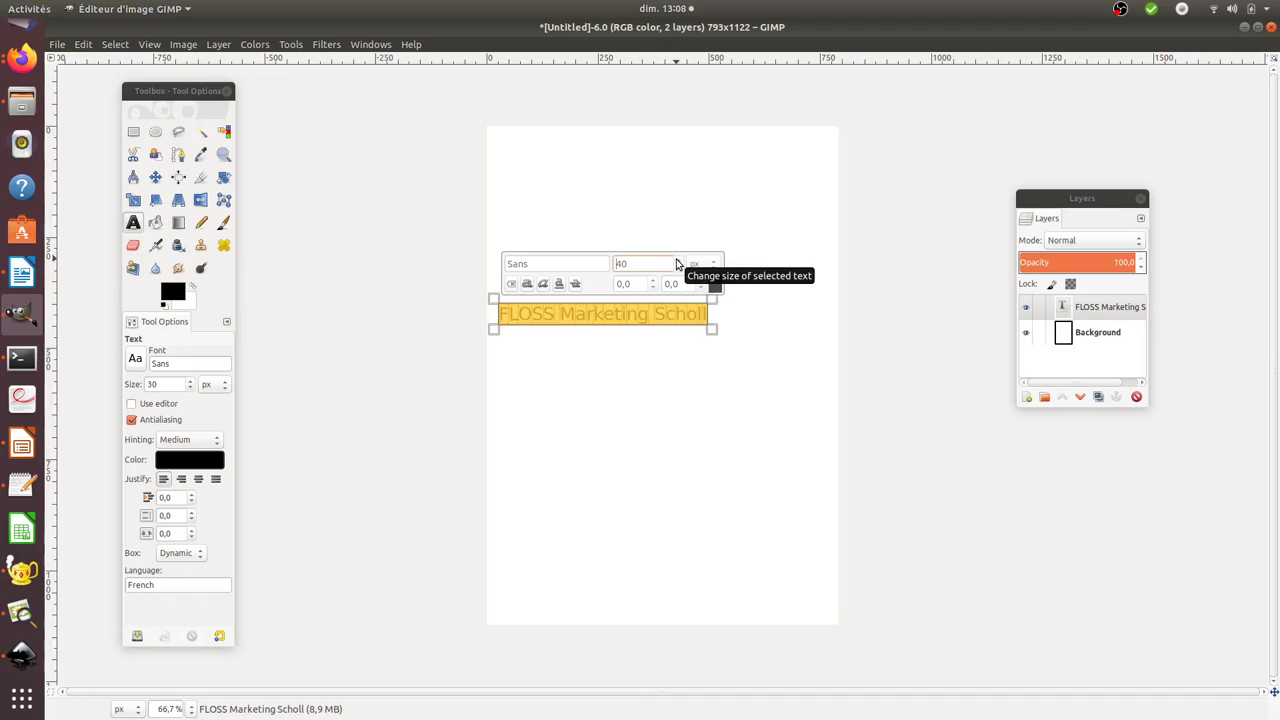
{"action": "left_click", "coordinate": [677, 262]}
{"action": "left_click", "coordinate": [677, 262]}
{"action": "left_click", "coordinate": [677, 262]}
{"action": "left_click", "coordinate": [677, 262]}
{"action": "left_click", "coordinate": [677, 262]}
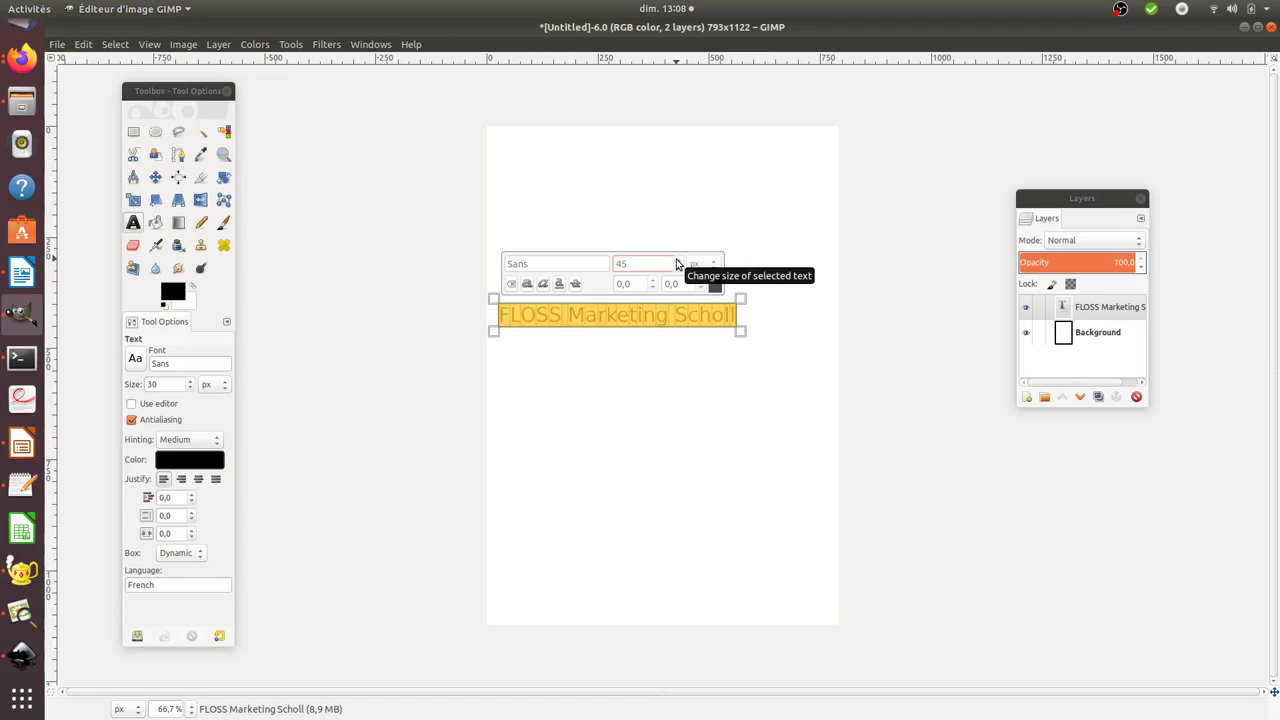
{"action": "left_click", "coordinate": [677, 262]}
{"action": "left_click", "coordinate": [677, 262]}
{"action": "left_click", "coordinate": [677, 262]}
{"action": "left_click", "coordinate": [677, 262]}
{"action": "left_click", "coordinate": [677, 262]}
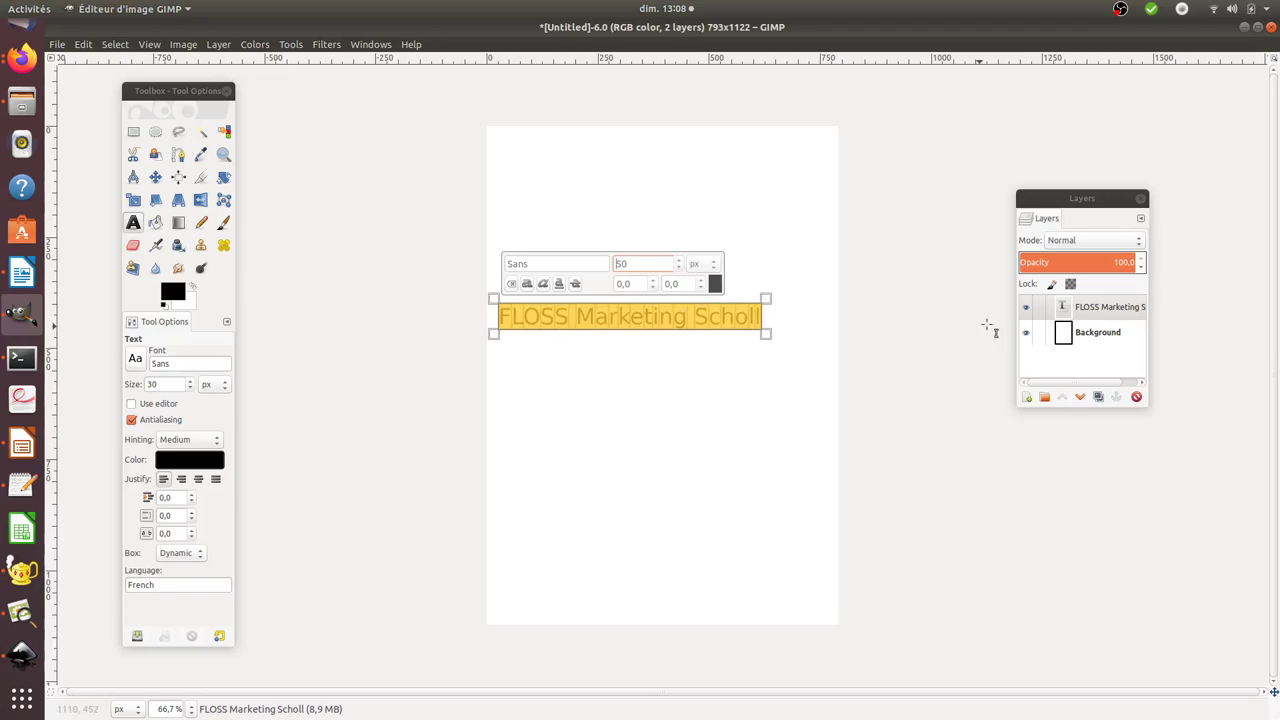
{"action": "left_click", "coordinate": [1089, 340]}
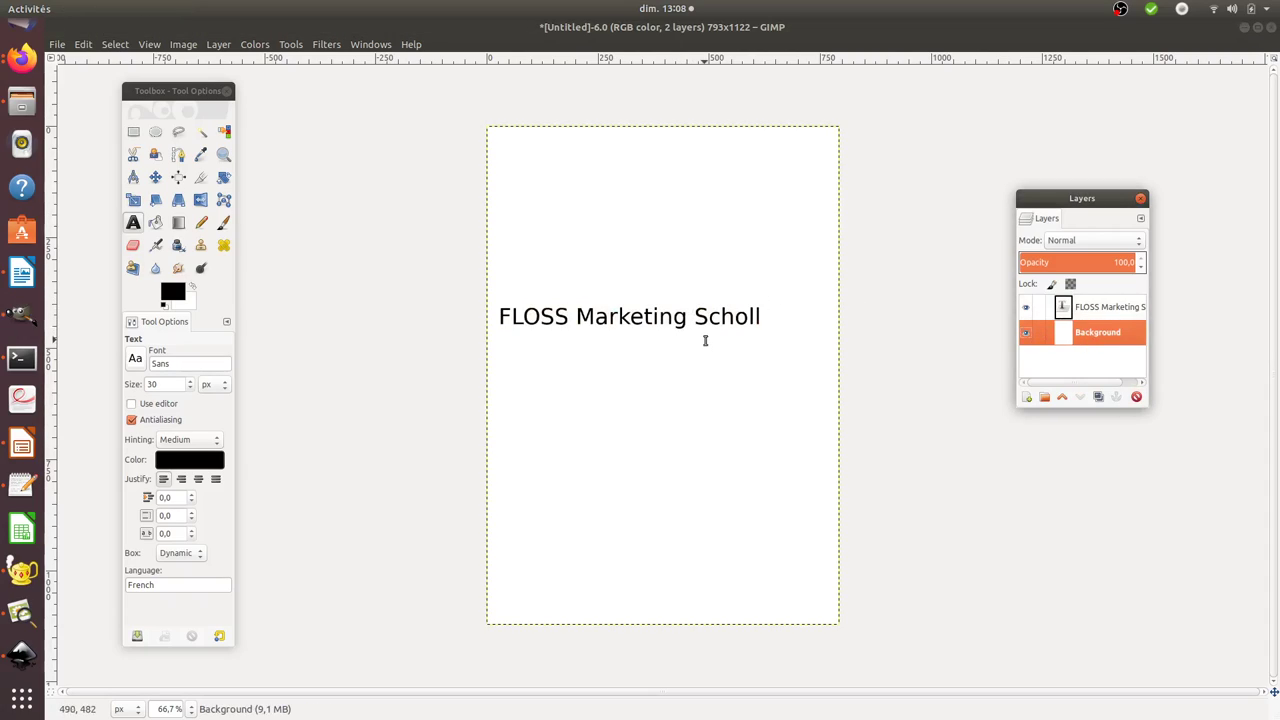
Move the FLOSS Marketing Scholl text layer slightly up and to the right
{"action": "left_click", "coordinate": [1079, 312]}
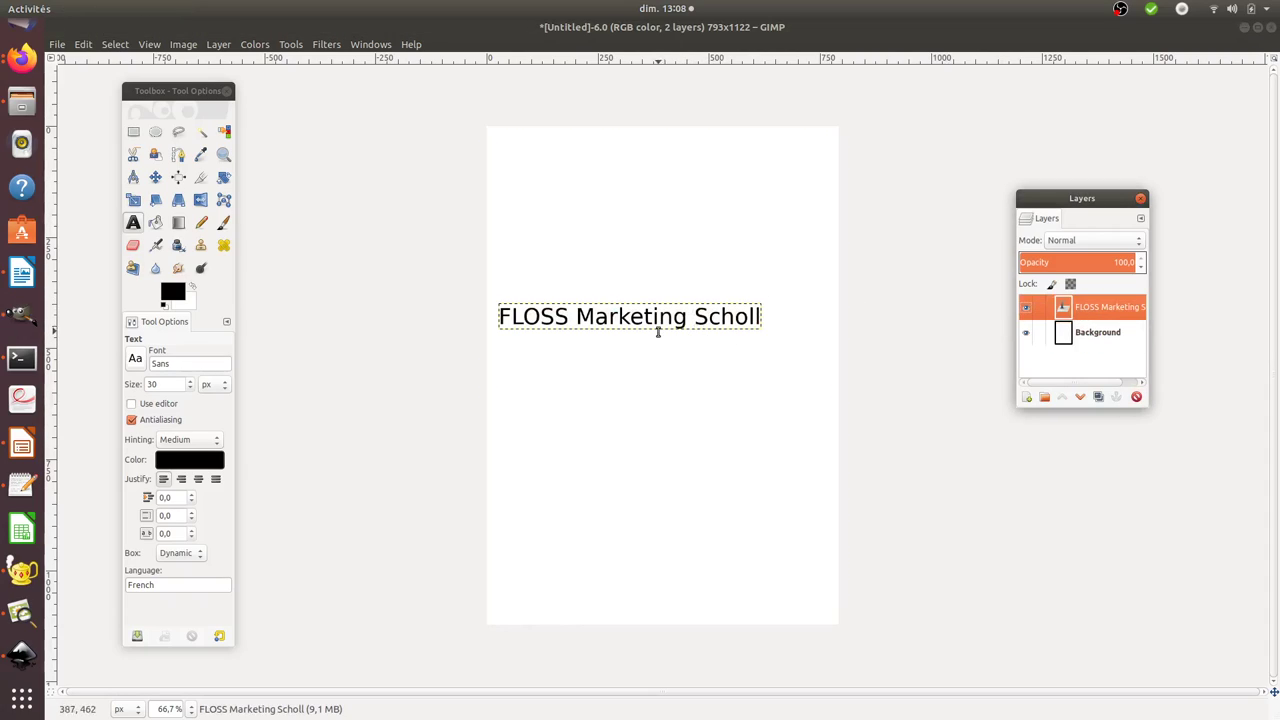
{"action": "key", "text": "m"}
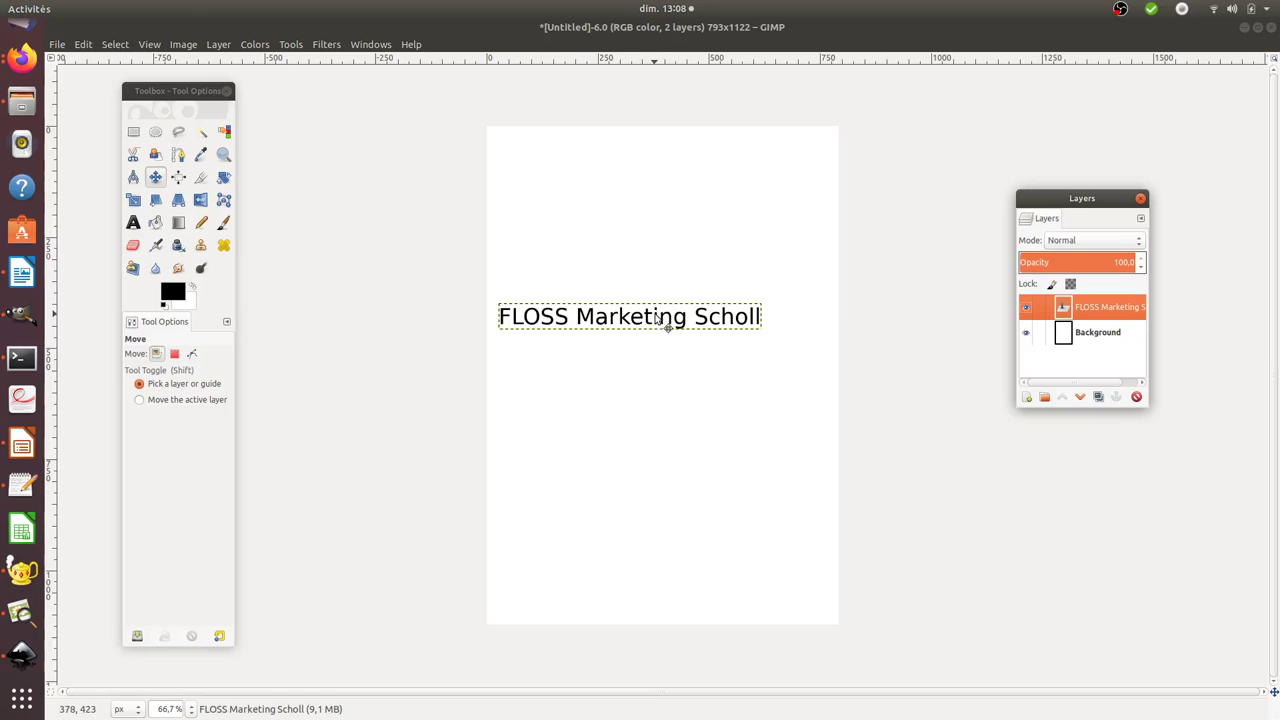
{"action": "left_click_drag", "start_coordinate": [658, 320], "coordinate": [689, 283]}
Zoom in as far as possible on the text to inspect it
{"action": "key", "text": "z"}
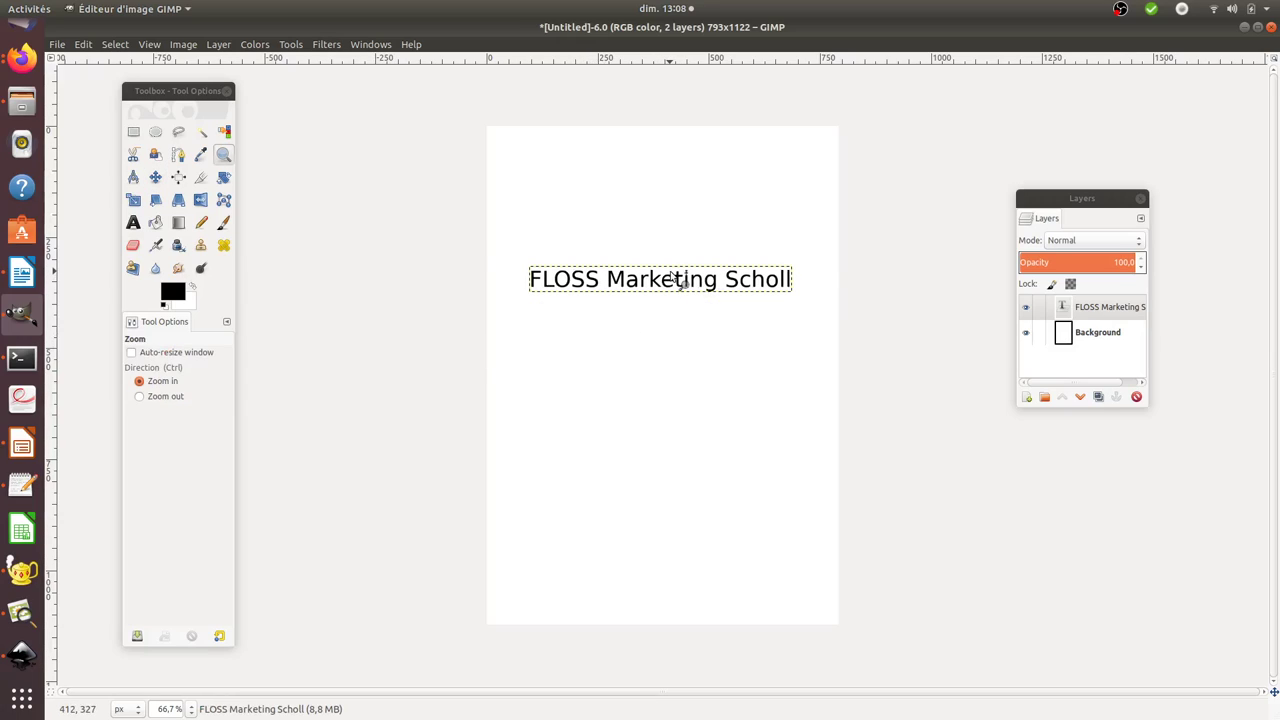
{"action": "double_click", "coordinate": [677, 277]}
{"action": "left_click", "coordinate": [670, 277]}
{"action": "double_click", "coordinate": [672, 277]}
{"action": "left_click", "coordinate": [668, 285]}
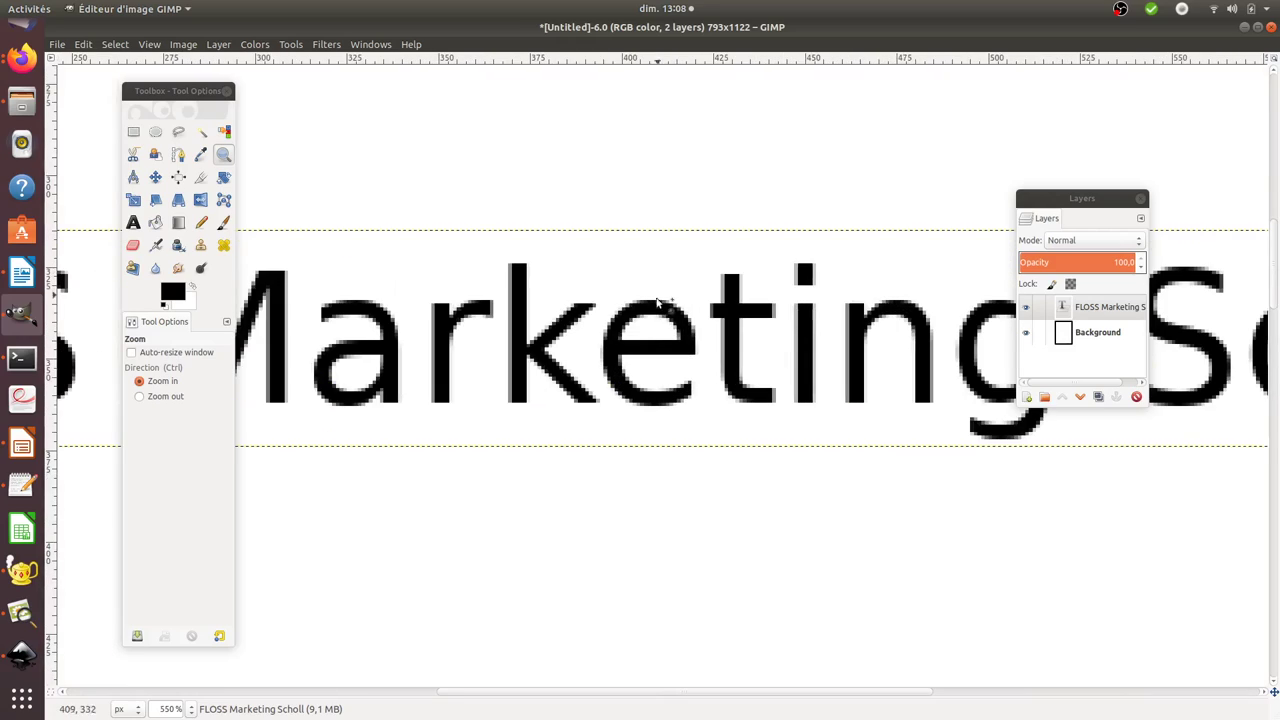
{"action": "left_click_drag", "start_coordinate": [633, 308], "coordinate": [629, 314]}
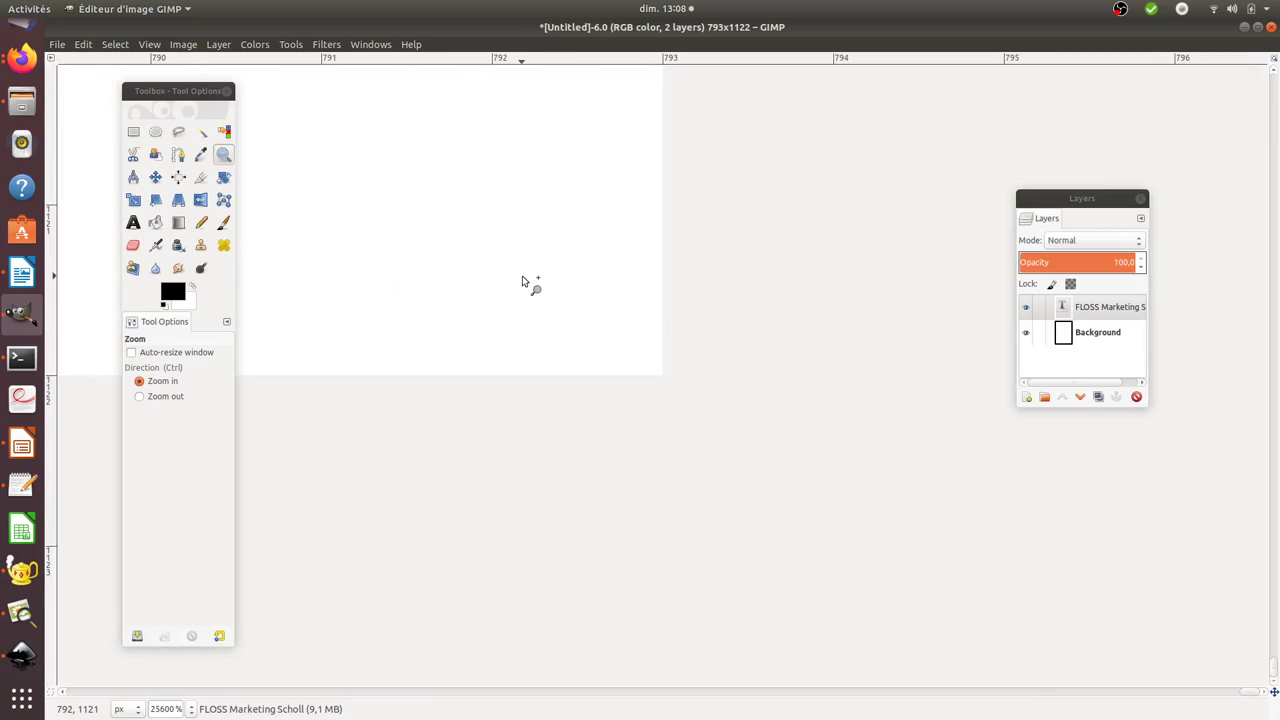
Zoom back out to 100% and the whole page, then magnify the text to check sharpness
{"action": "key", "text": "ctrl"}
{"action": "left_click", "coordinate": [523, 282]}
{"action": "left_click", "coordinate": [523, 282]}
{"action": "left_click", "coordinate": [523, 282]}
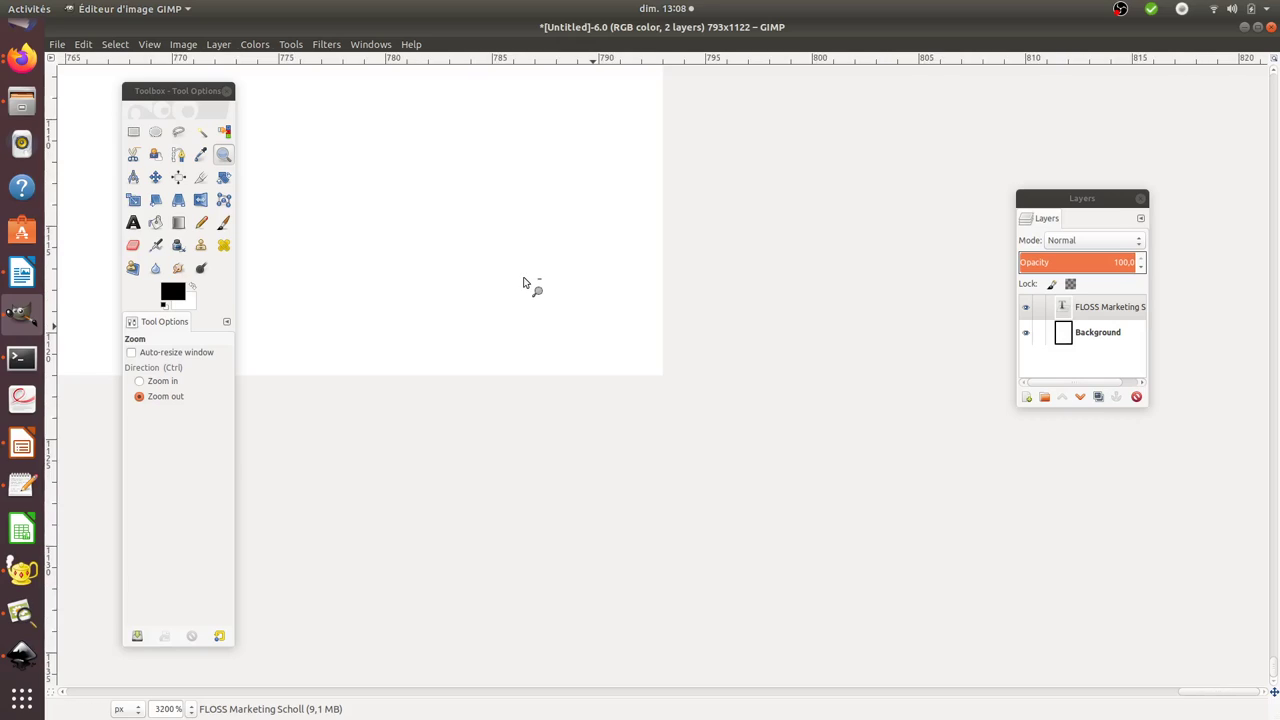
{"action": "left_click", "coordinate": [523, 282]}
{"action": "key", "text": "1"}
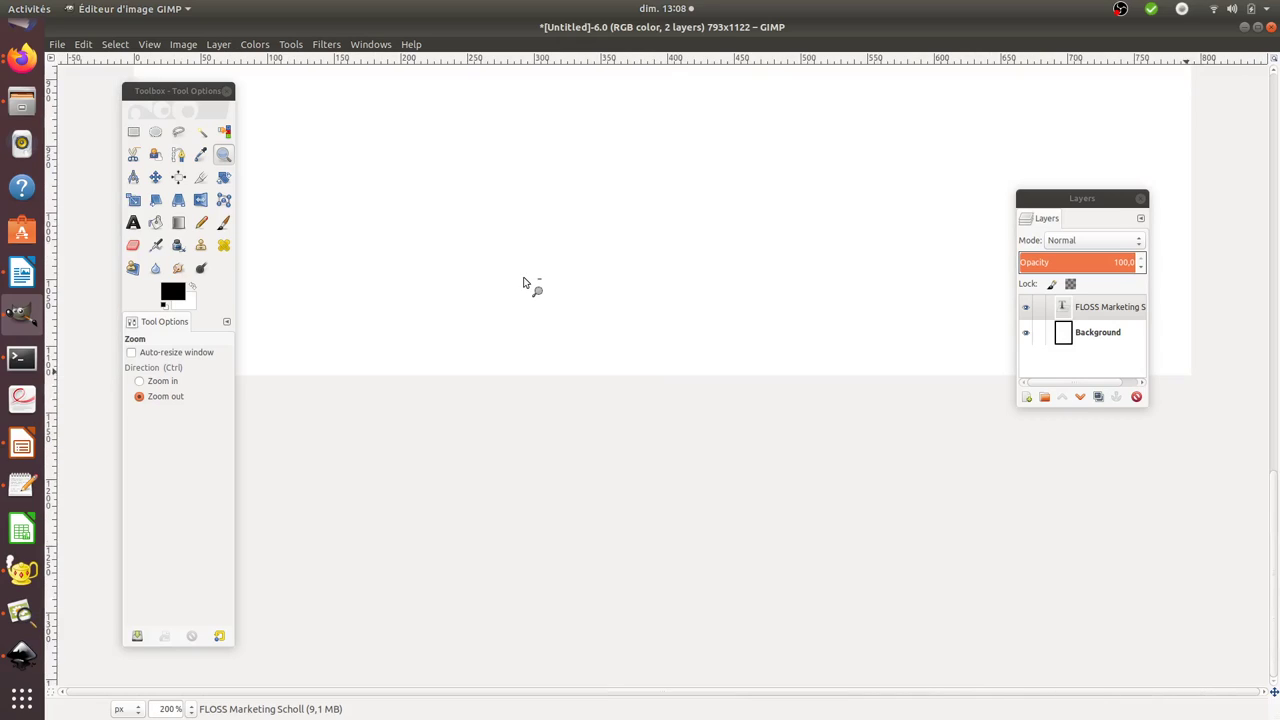
{"action": "left_click", "coordinate": [523, 282]}
{"action": "left_click", "coordinate": [523, 282]}
{"action": "left_click", "coordinate": [526, 285]}
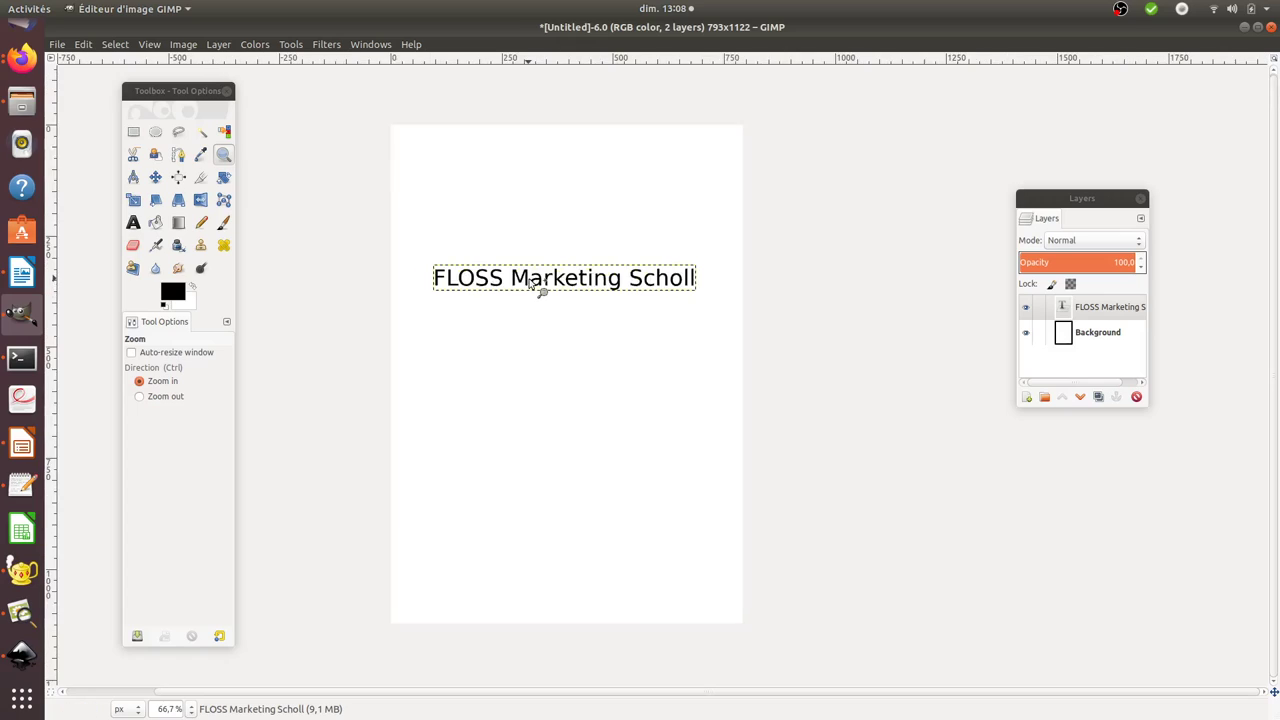
{"action": "left_click", "coordinate": [528, 286]}
{"action": "left_click", "coordinate": [530, 284]}
{"action": "left_click", "coordinate": [530, 284]}
{"action": "left_click", "coordinate": [529, 280]}
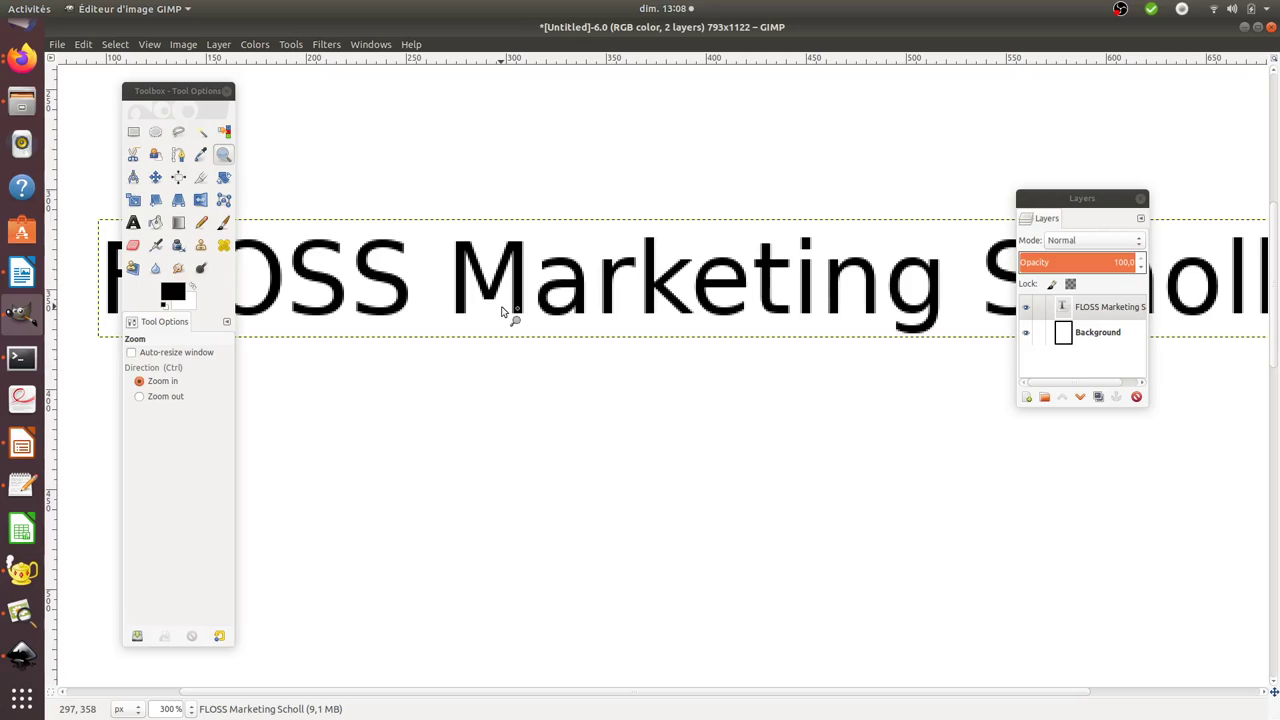
Start exporting the image and choose PNG as the file type
{"action": "left_click", "coordinate": [60, 45]}
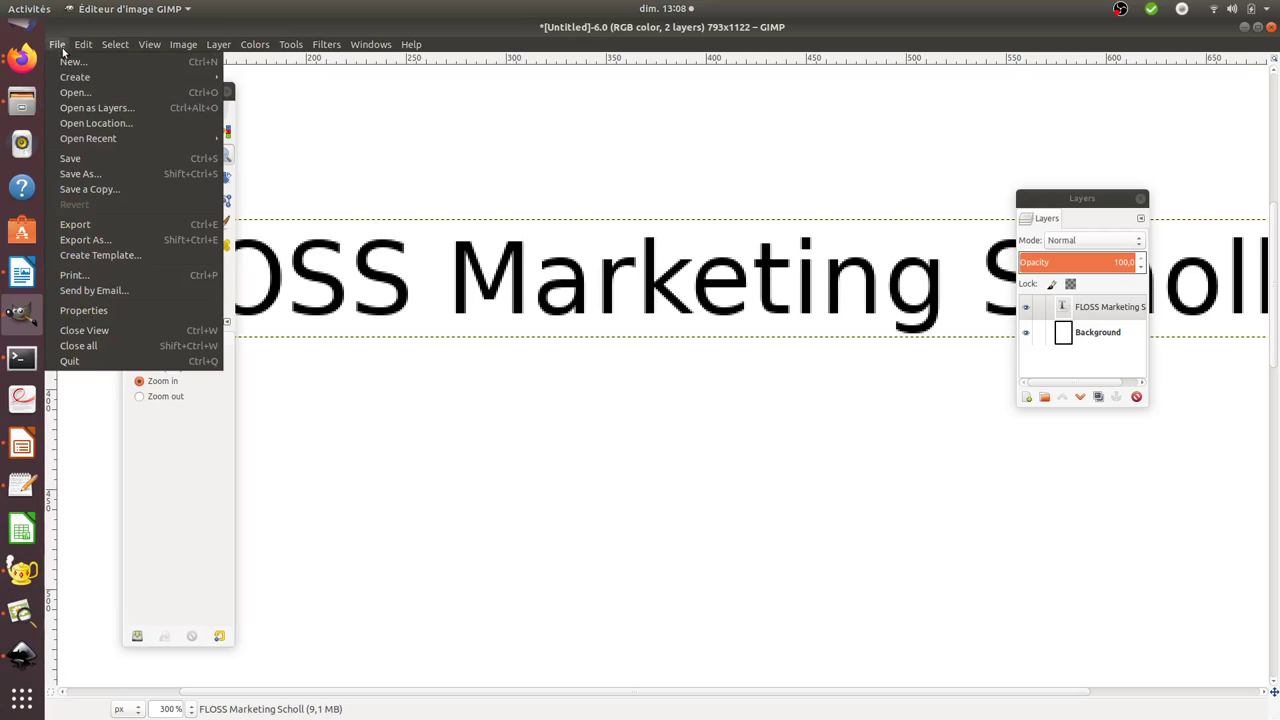
{"action": "left_click", "coordinate": [107, 241]}
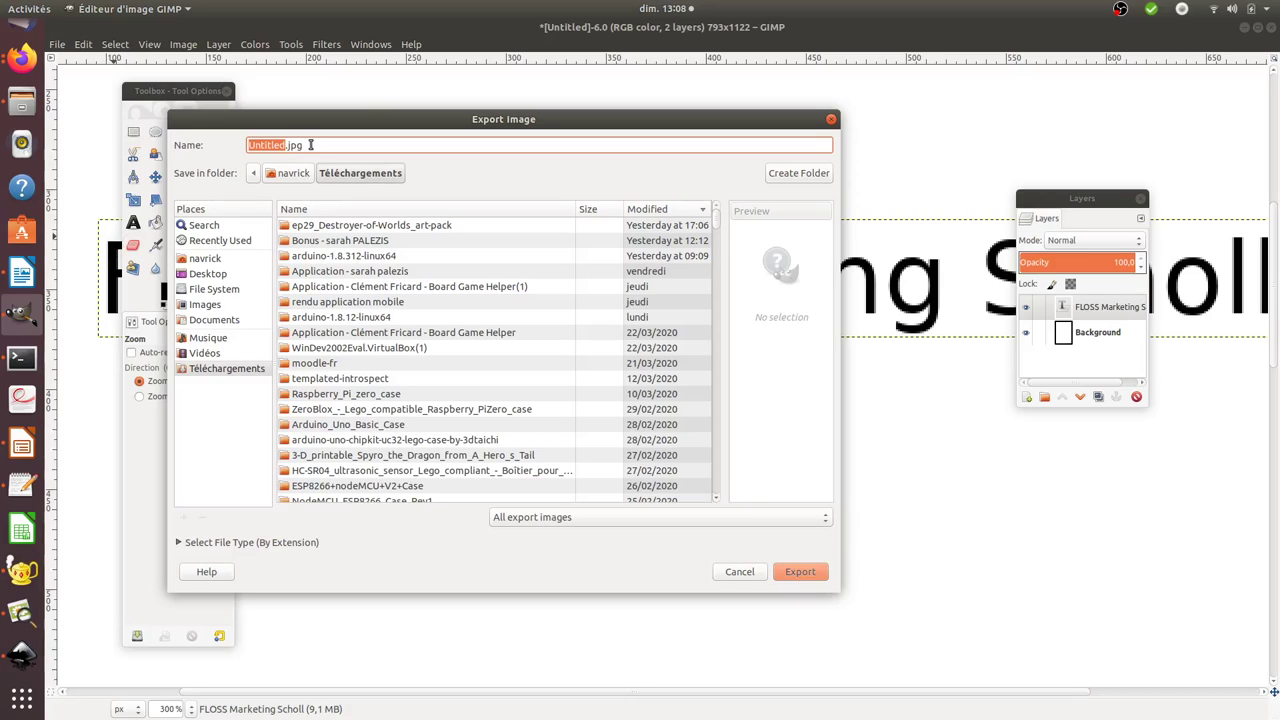
{"action": "left_click", "coordinate": [508, 514]}
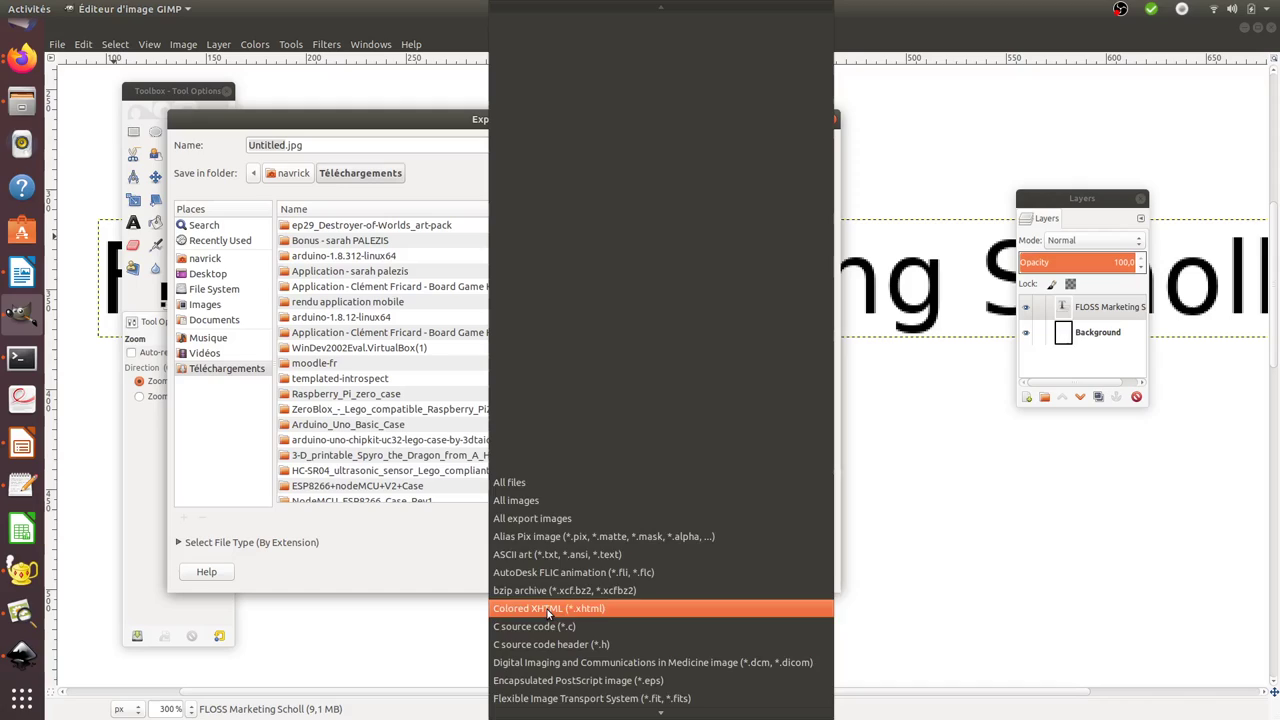
{"action": "scroll", "coordinate": [547, 617], "scroll_direction": "down", "scroll_amount": 3}
{"action": "scroll", "coordinate": [547, 617], "scroll_direction": "down", "scroll_amount": 4}
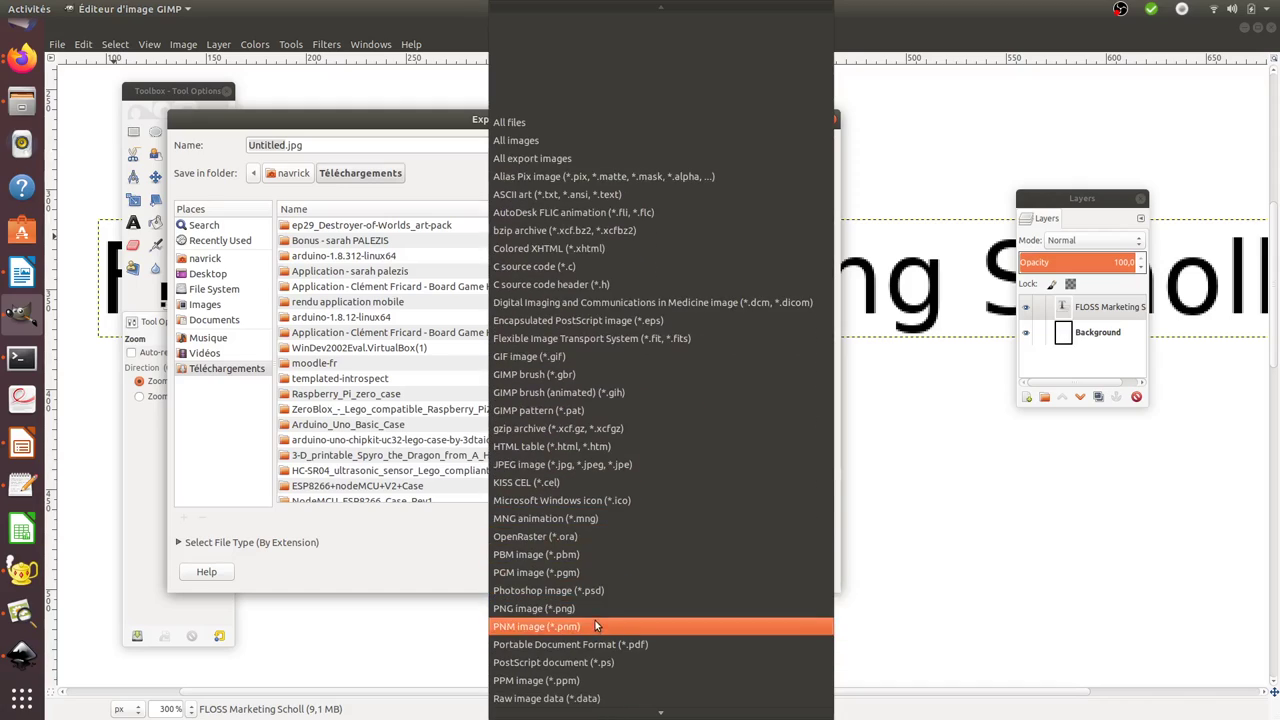
{"action": "left_click", "coordinate": [601, 610]}
Name the export FLOSS1.png, replacing the .jpg extension, and confirm the export
{"action": "left_click", "coordinate": [285, 145]}
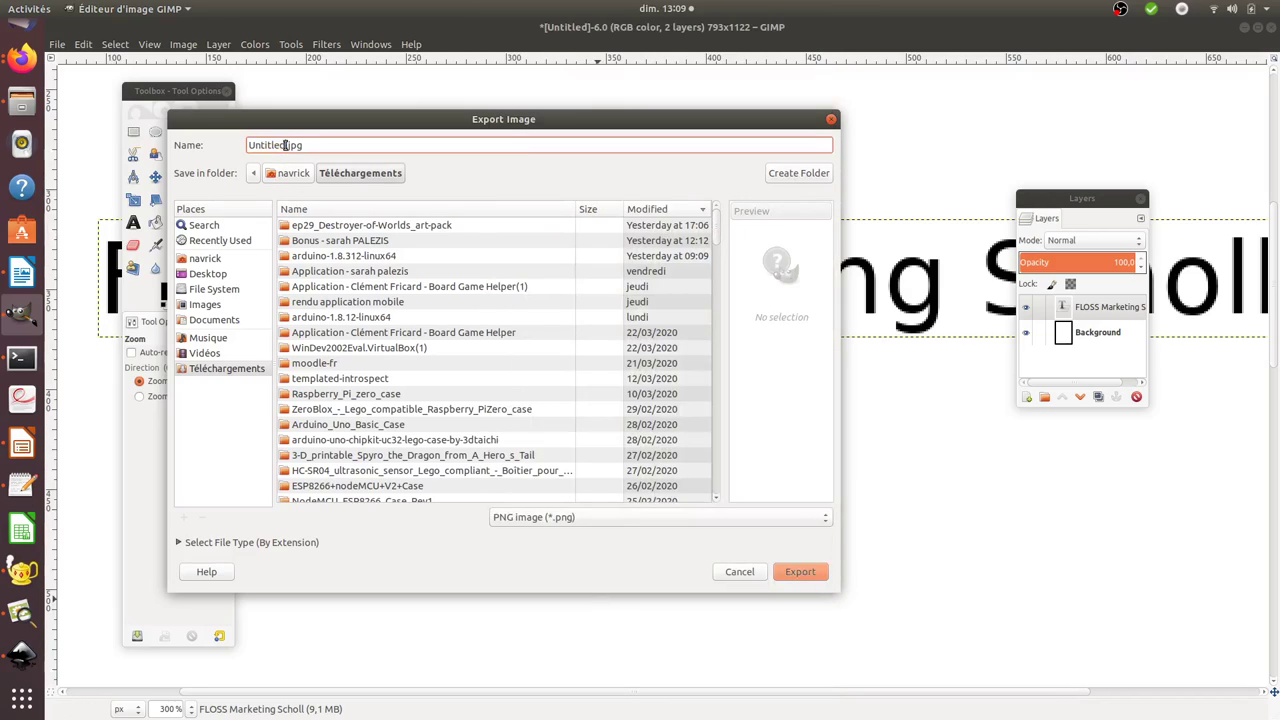
{"action": "key", "text": "shift+Home"}
{"action": "type", "text": "FLOSS"}
{"action": "type", "text": "1"}
{"action": "key", "text": "Return"}
{"action": "left_click", "coordinate": [505, 378]}
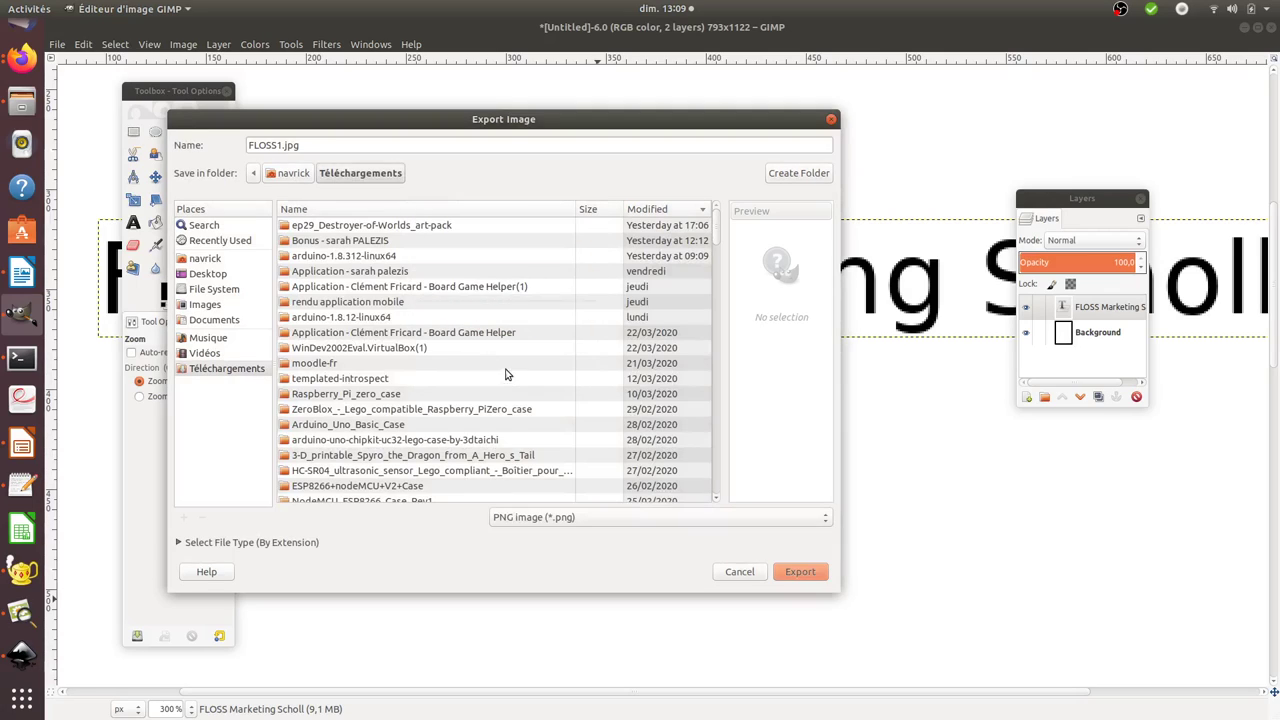
{"action": "left_click", "coordinate": [335, 145]}
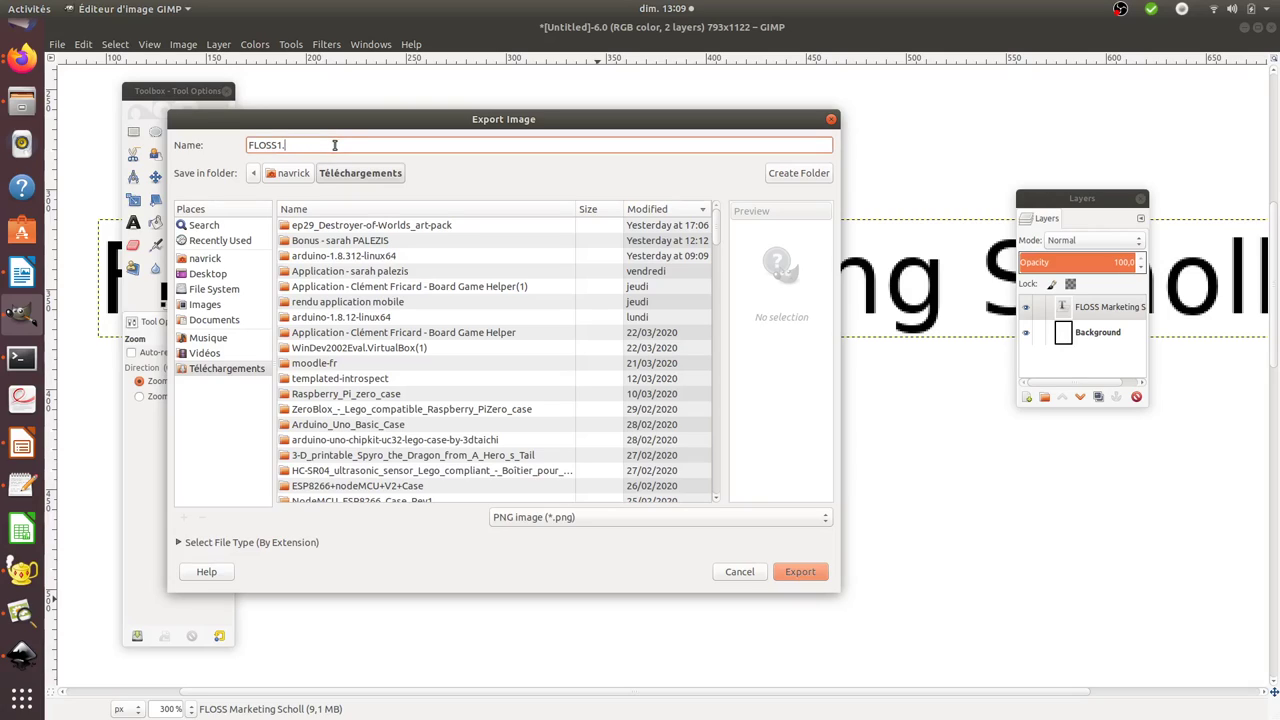
{"action": "type", "text": "png"}
{"action": "key", "text": "Return"}
Accept the PNG export options, then browse to FLOSS1.png in the Téléchargements folder in Files
{"action": "left_click", "coordinate": [582, 431]}
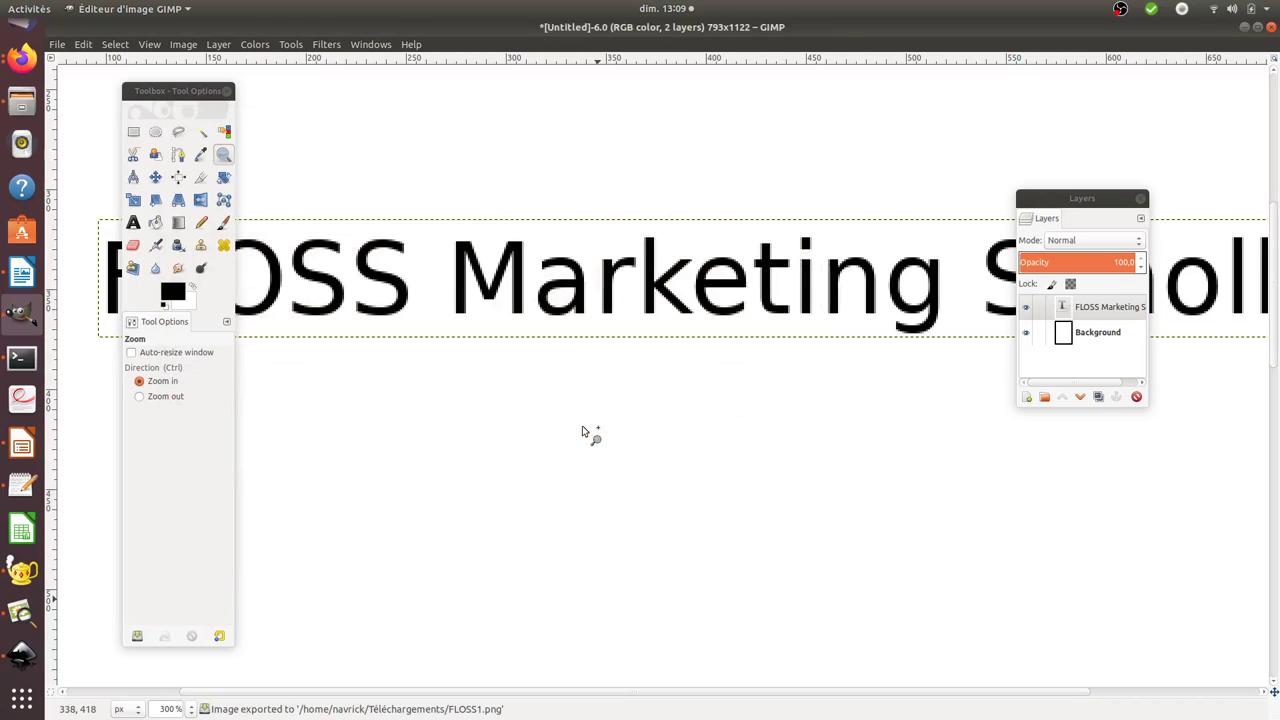
{"action": "left_click", "coordinate": [22, 100]}
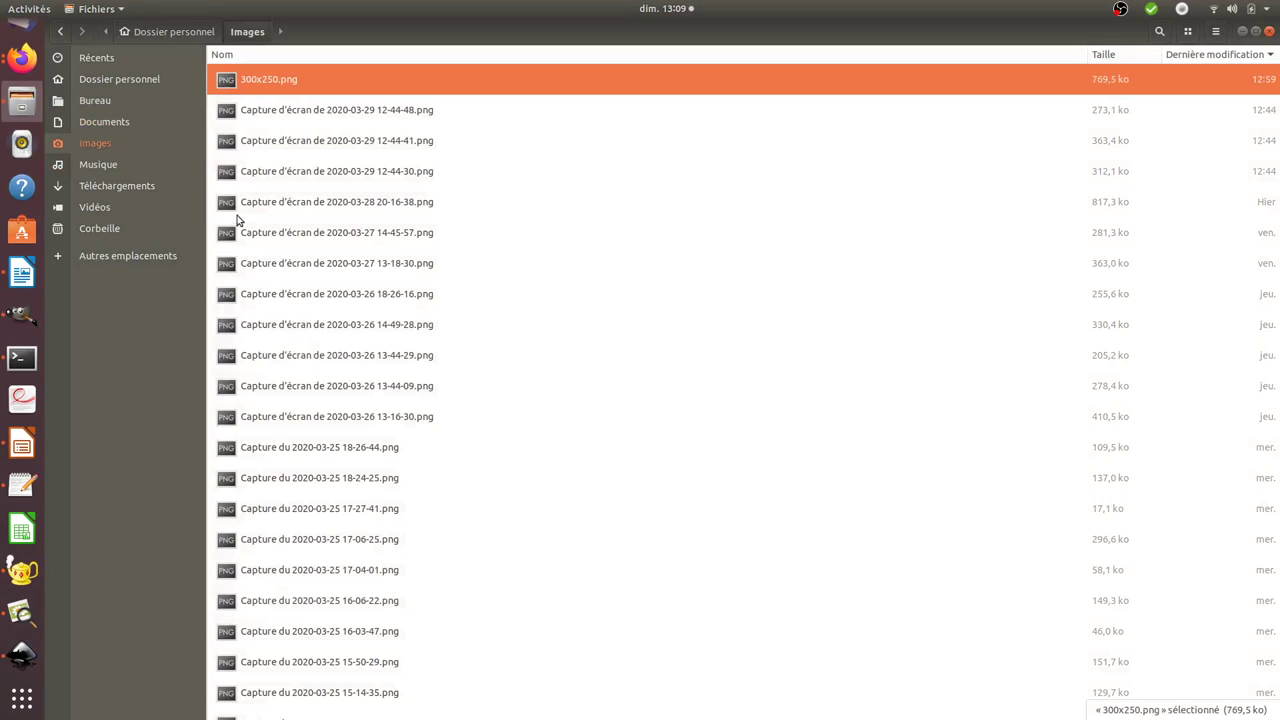
{"action": "left_click", "coordinate": [151, 182]}
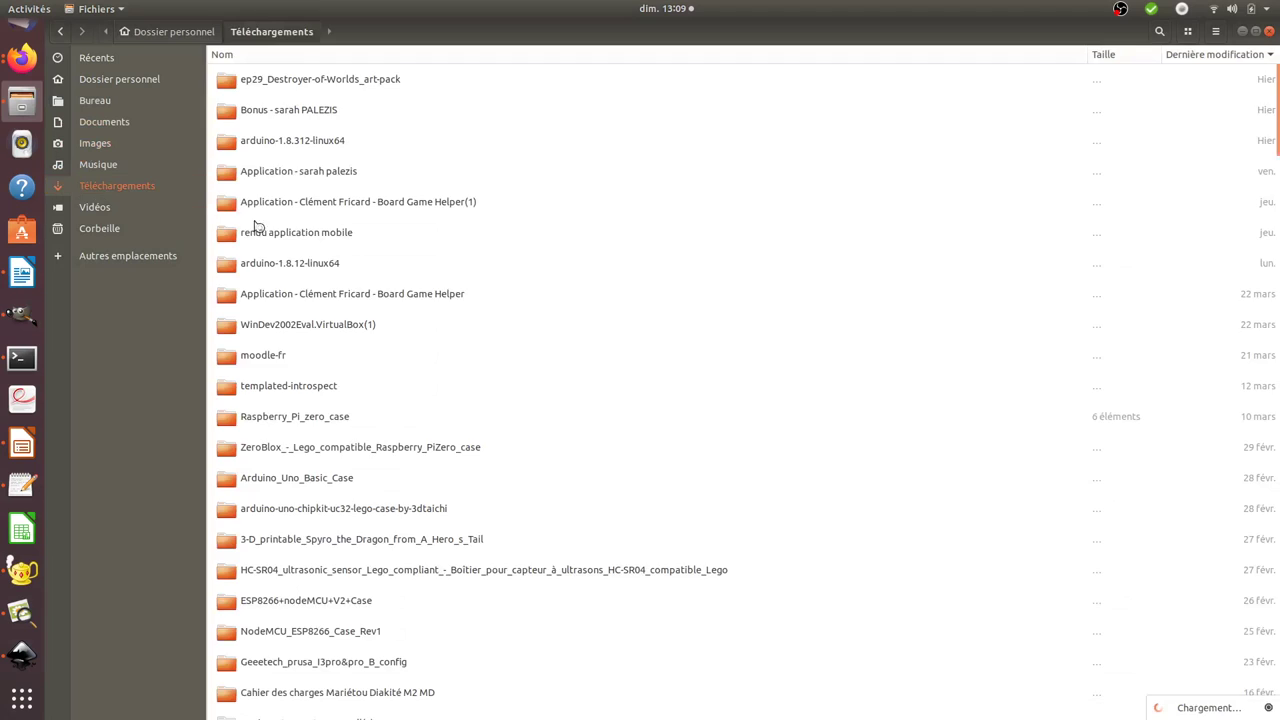
{"action": "scroll", "coordinate": [337, 300], "scroll_direction": "down", "scroll_amount": 12}
{"action": "scroll", "coordinate": [333, 335], "scroll_direction": "down", "scroll_amount": 5}
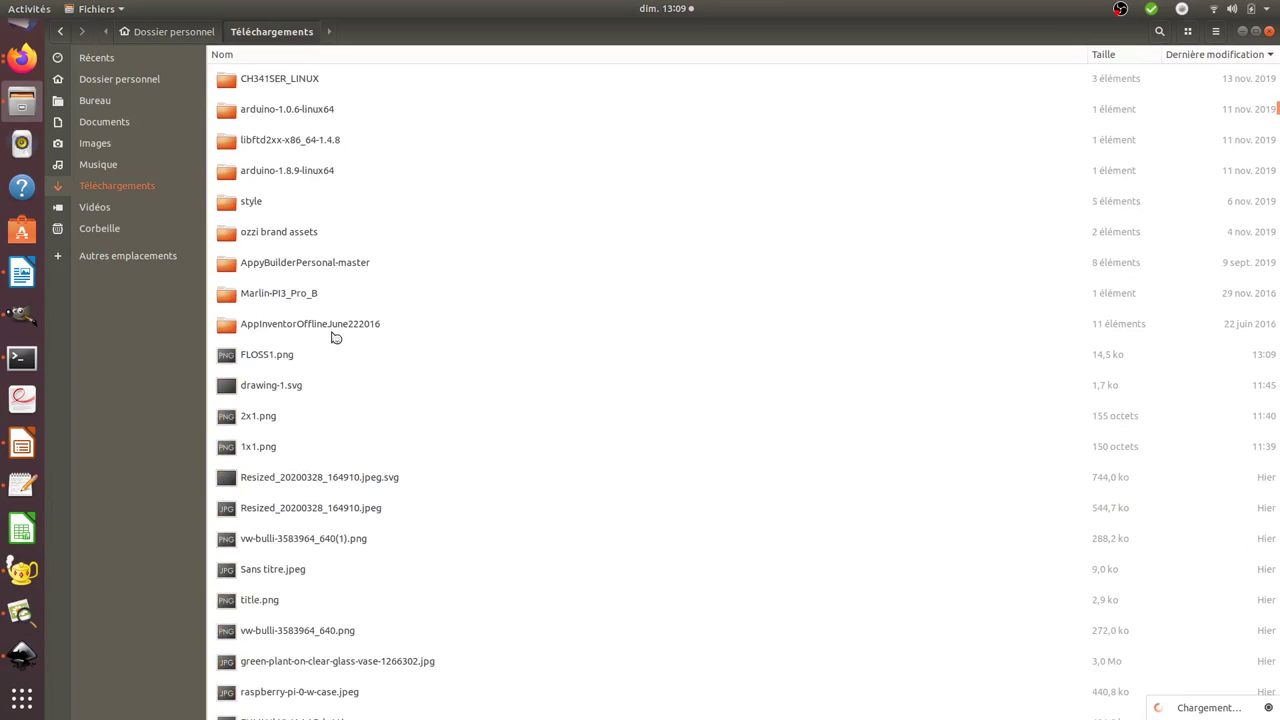
Open FLOSS1.png in Image Viewer and print it on the HP-Officejet-Pro-8610
{"action": "double_click", "coordinate": [285, 354]}
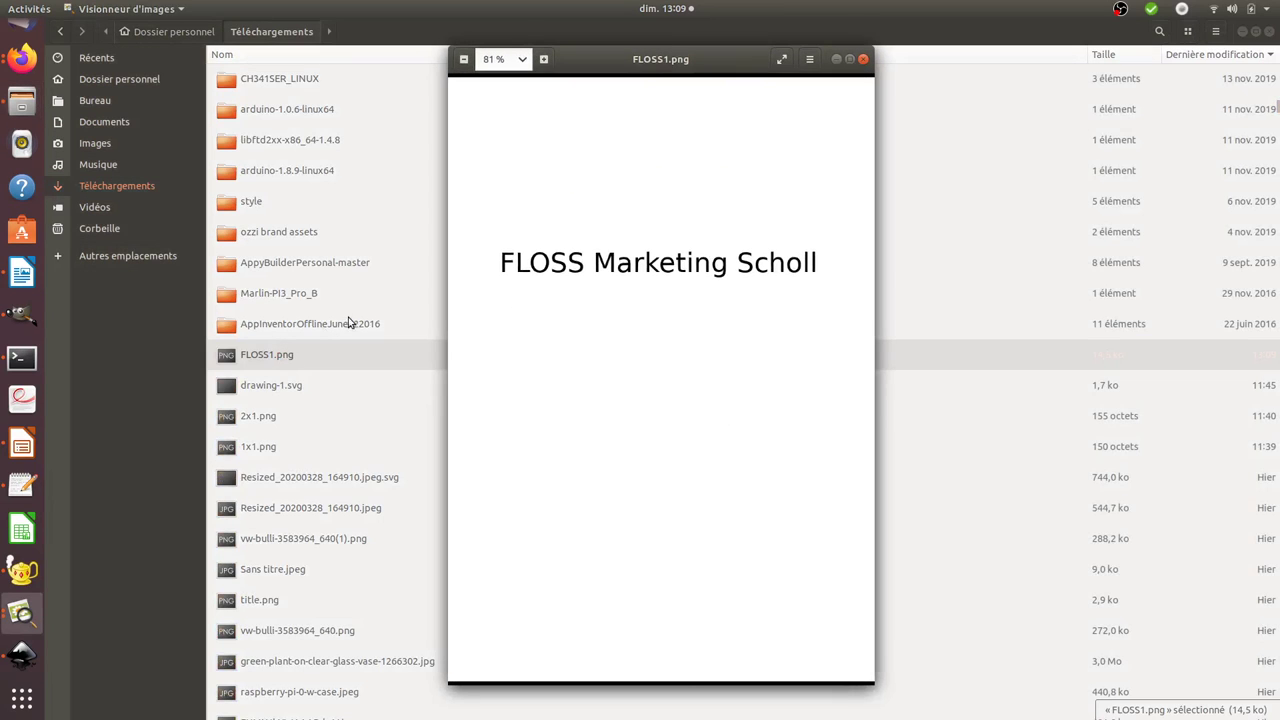
{"action": "key", "text": "ctrl+p"}
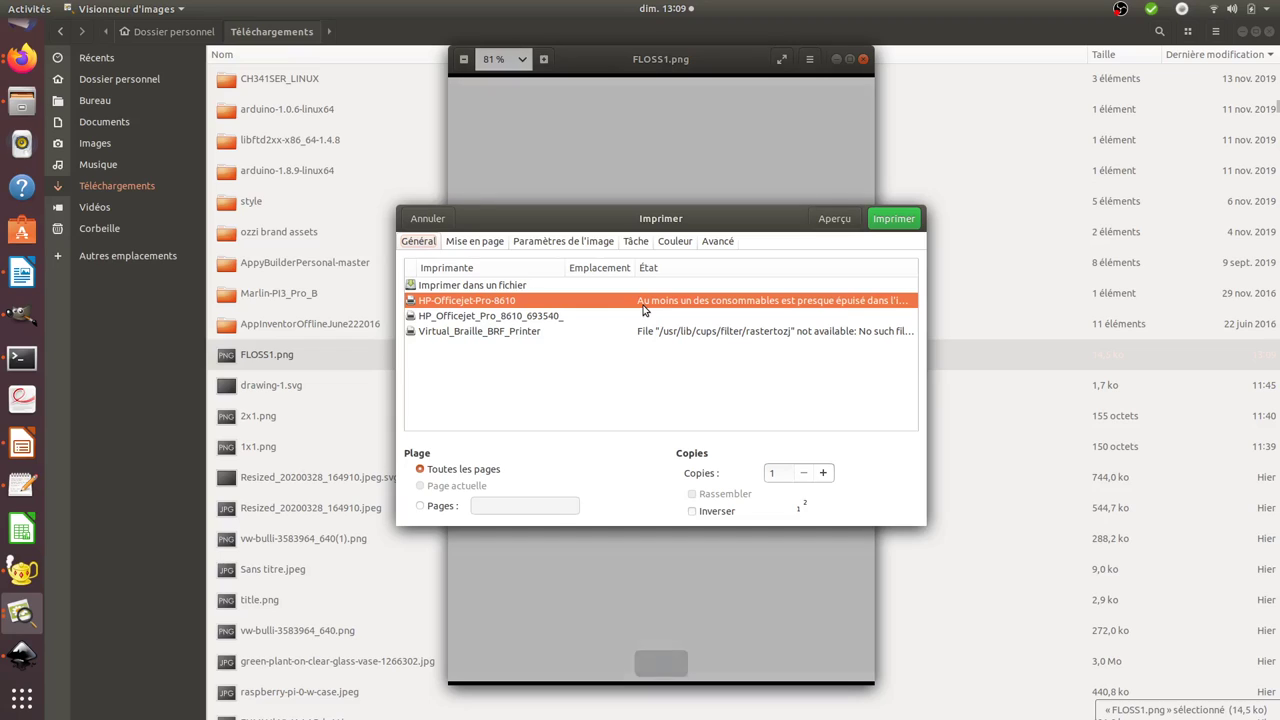
{"action": "left_click", "coordinate": [484, 242]}
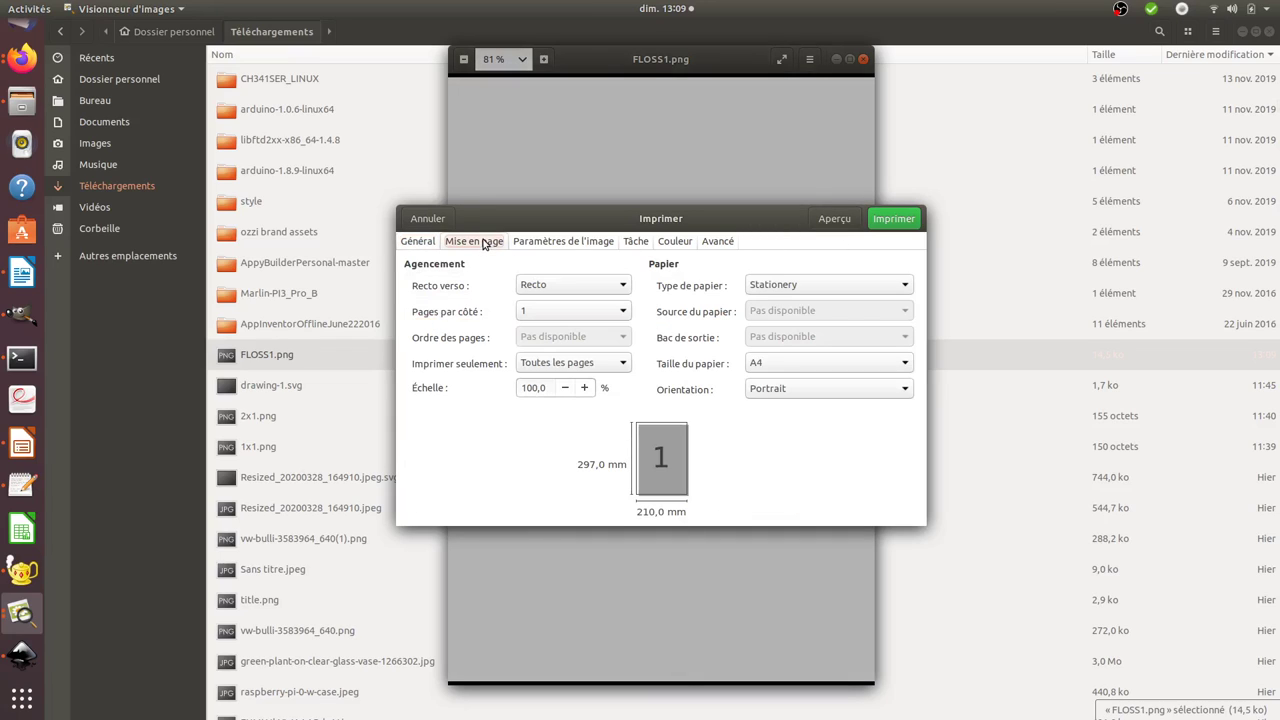
{"action": "left_click", "coordinate": [888, 218]}
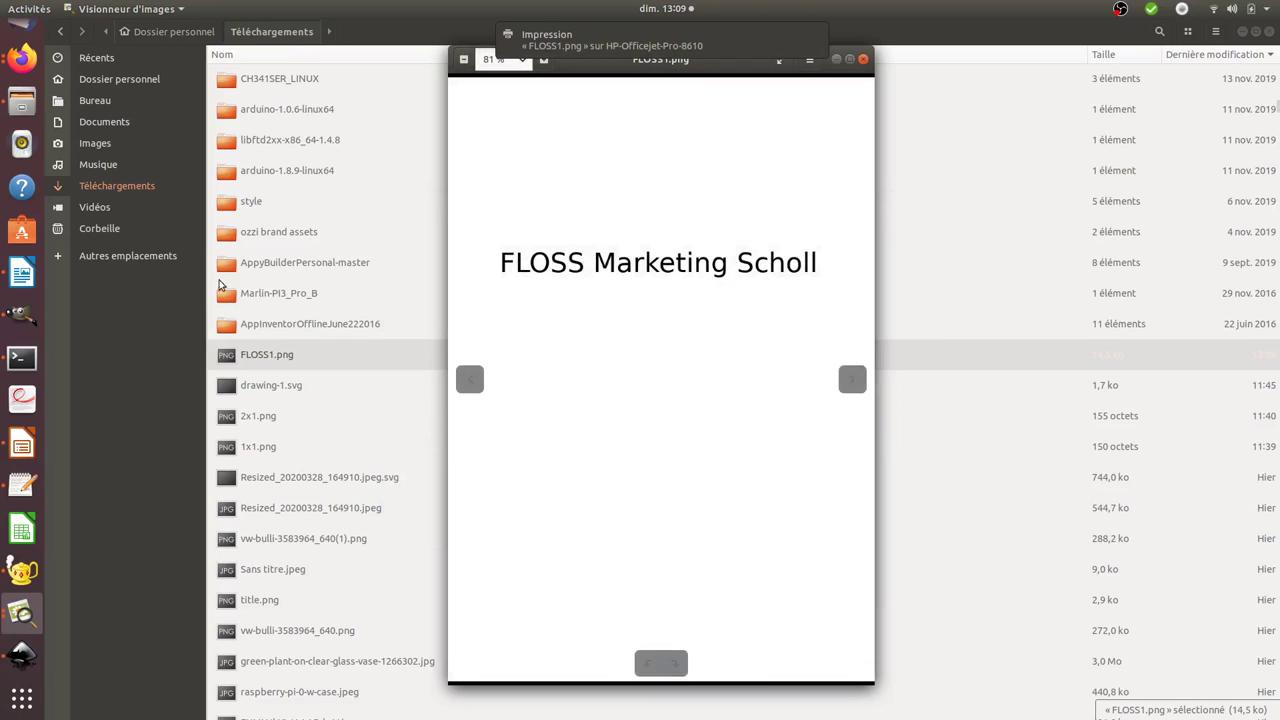
{"action": "left_click", "coordinate": [22, 58]}
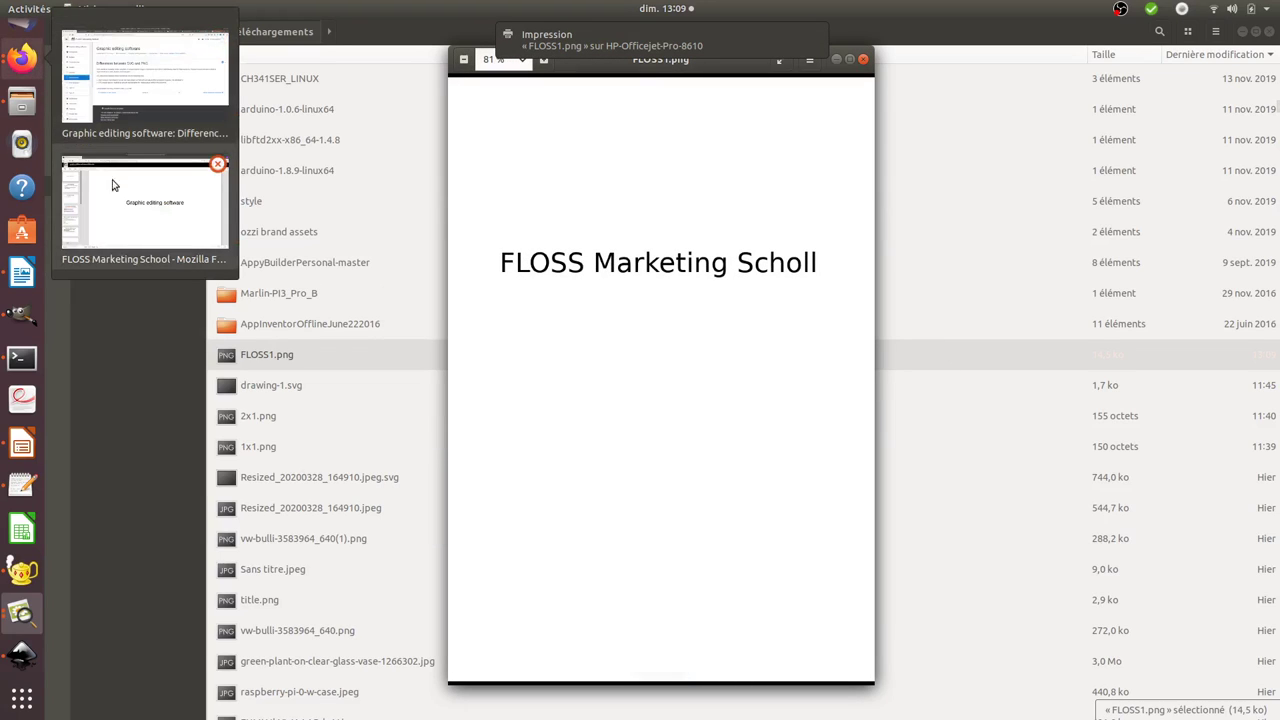
In Inkscape, set all the FLOSS Marketing School text to font size 48
{"action": "left_click", "coordinate": [134, 209]}
{"action": "left_click", "coordinate": [36, 650]}
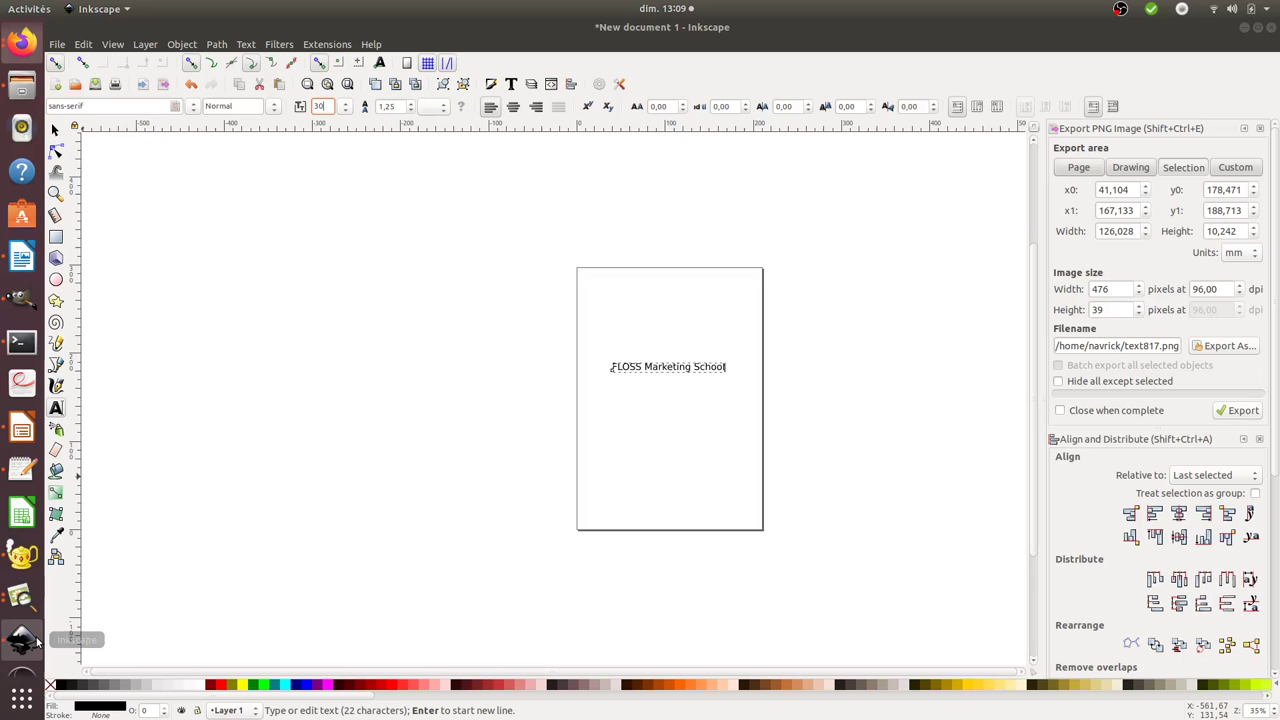
{"action": "left_click", "coordinate": [659, 367]}
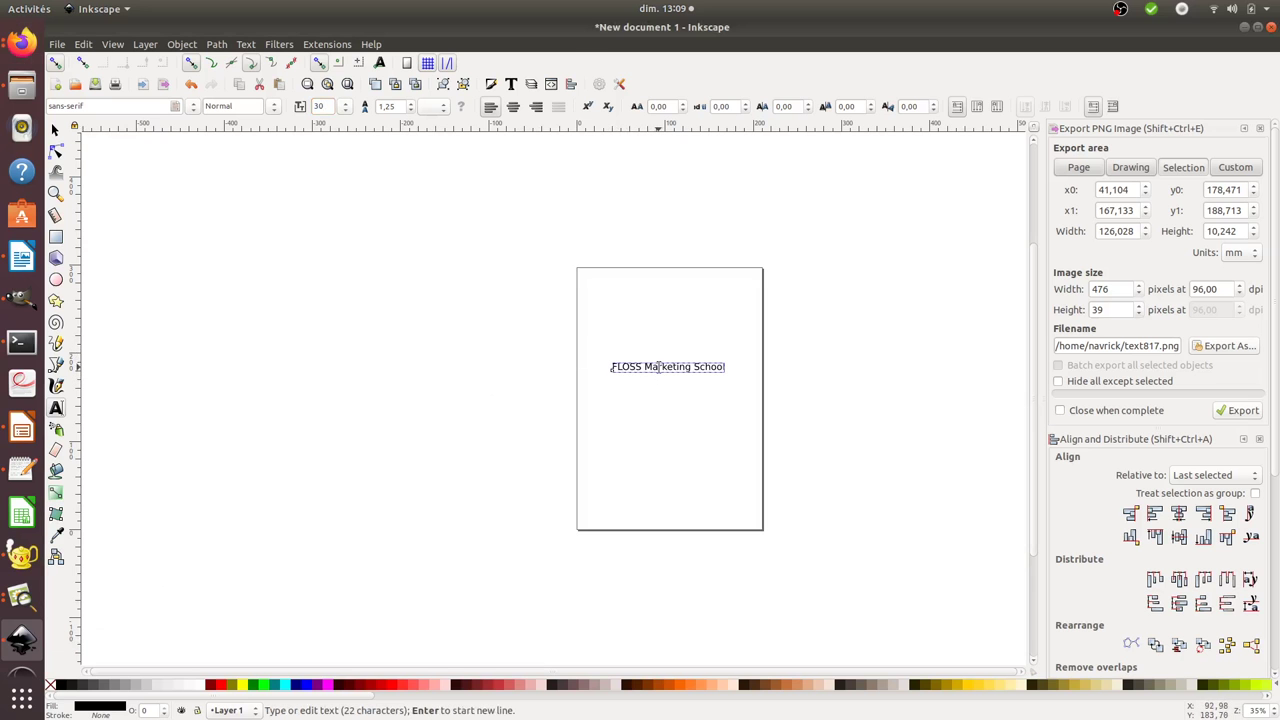
{"action": "key", "text": "ctrl+a"}
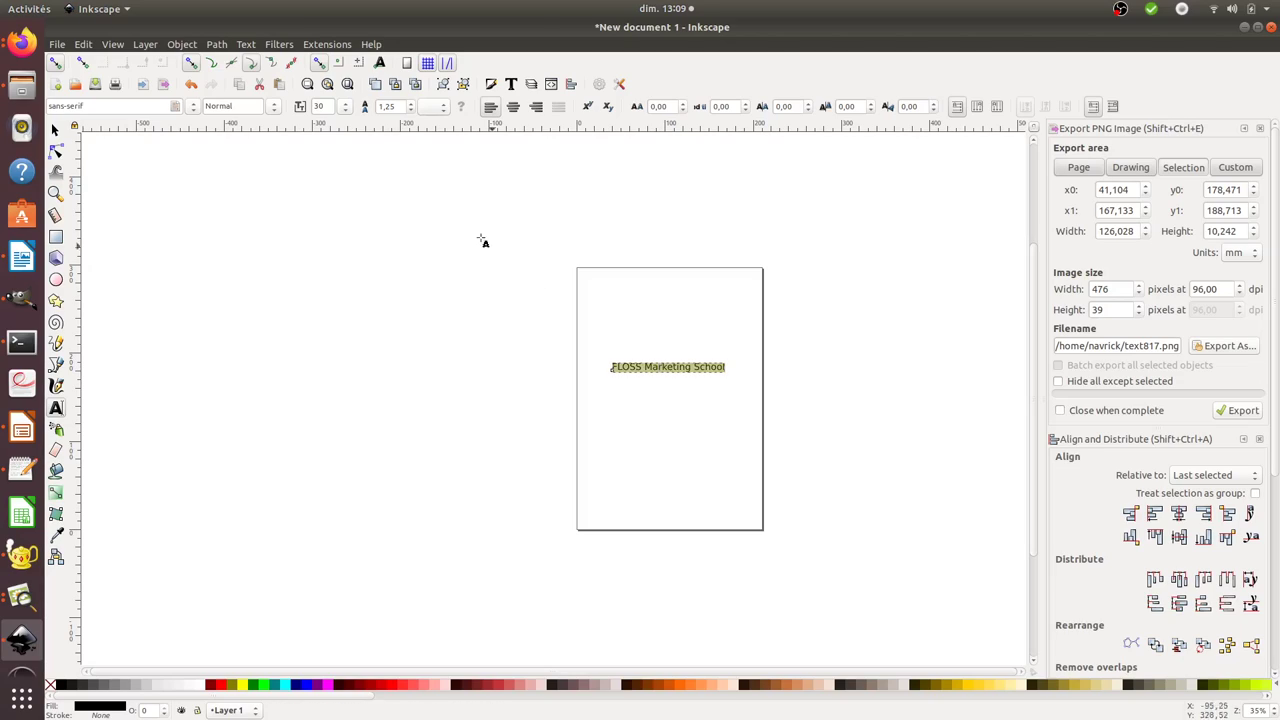
{"action": "left_click", "coordinate": [345, 107]}
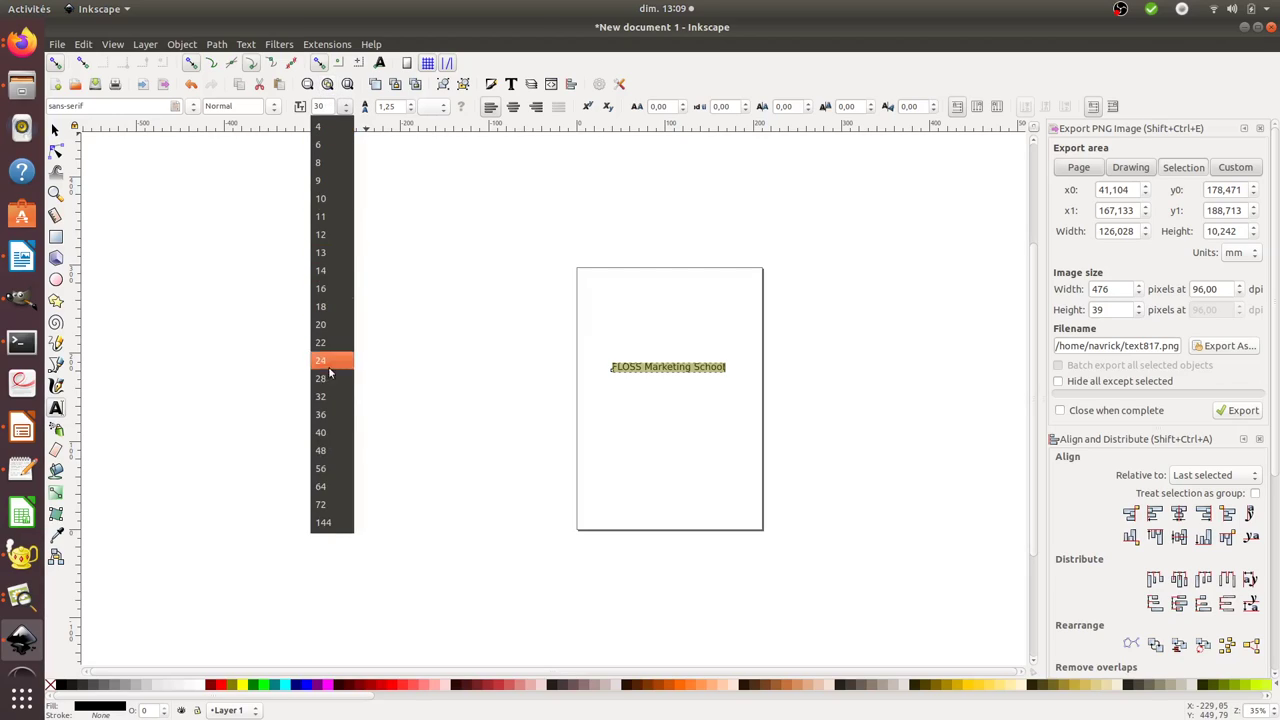
{"action": "left_click", "coordinate": [334, 450]}
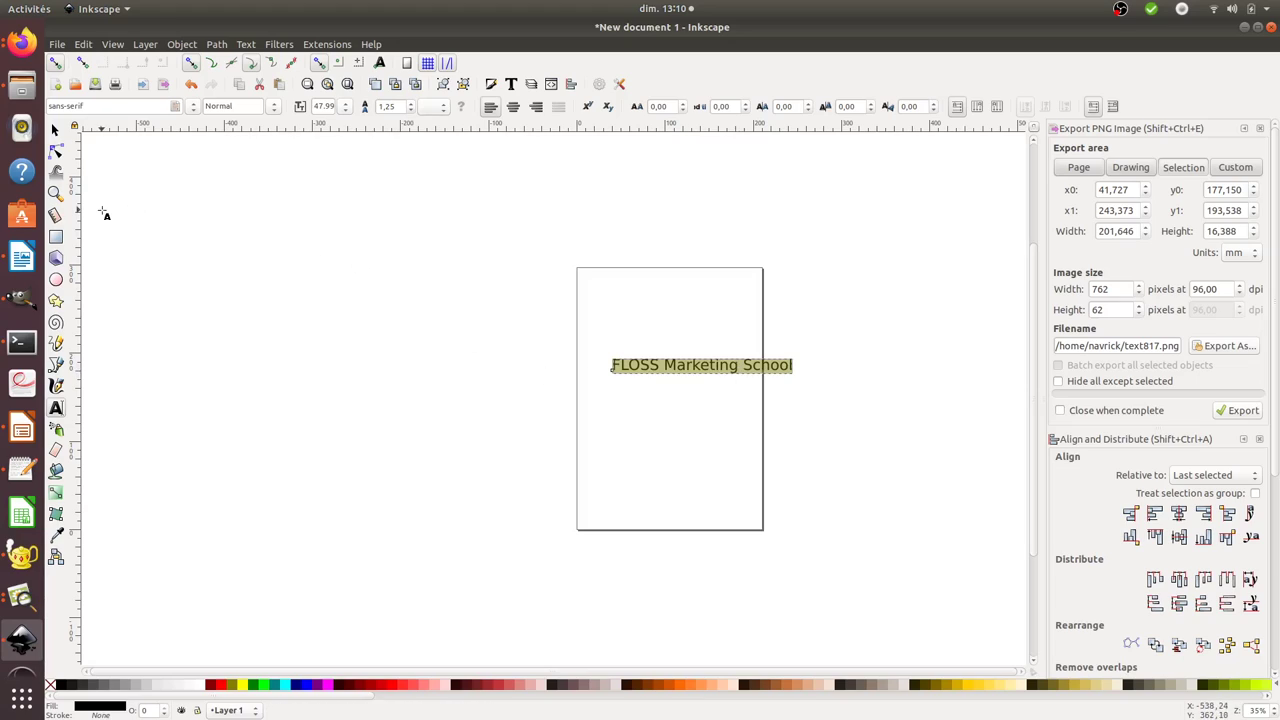
Drag the text left so it spans the page width, then deselect it
{"action": "left_click", "coordinate": [55, 130]}
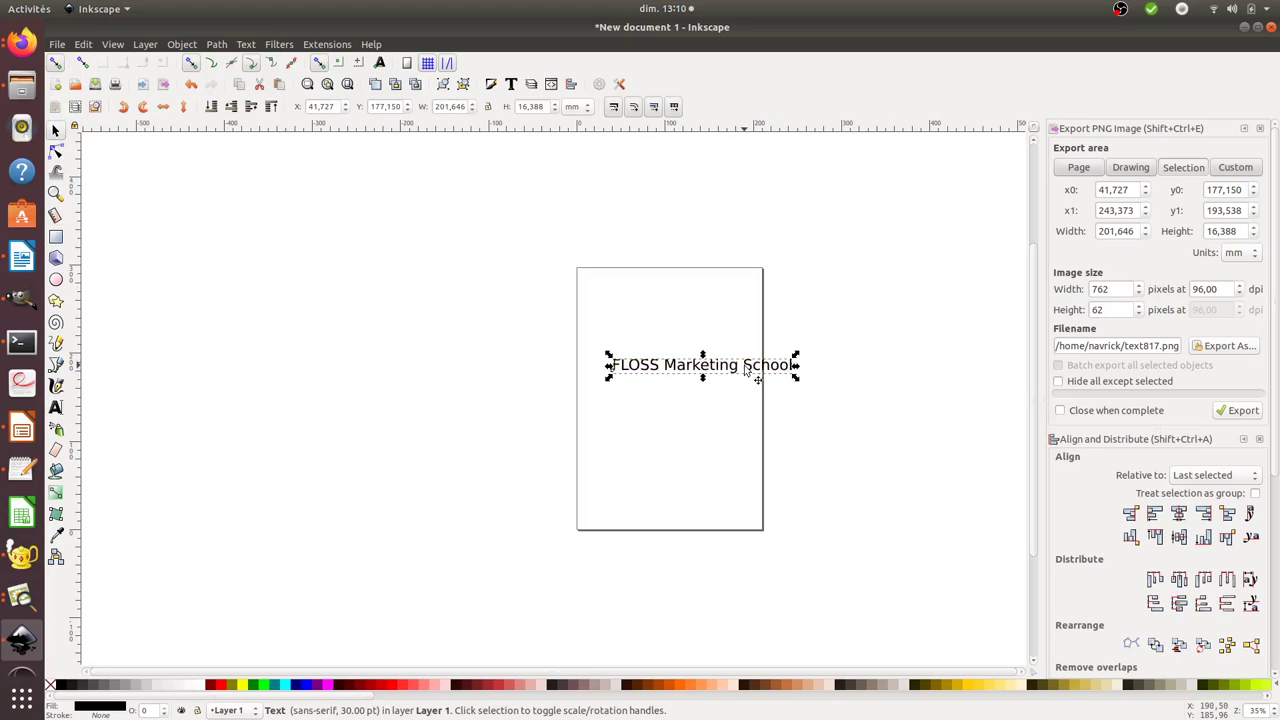
{"action": "left_click_drag", "start_coordinate": [745, 370], "coordinate": [708, 372]}
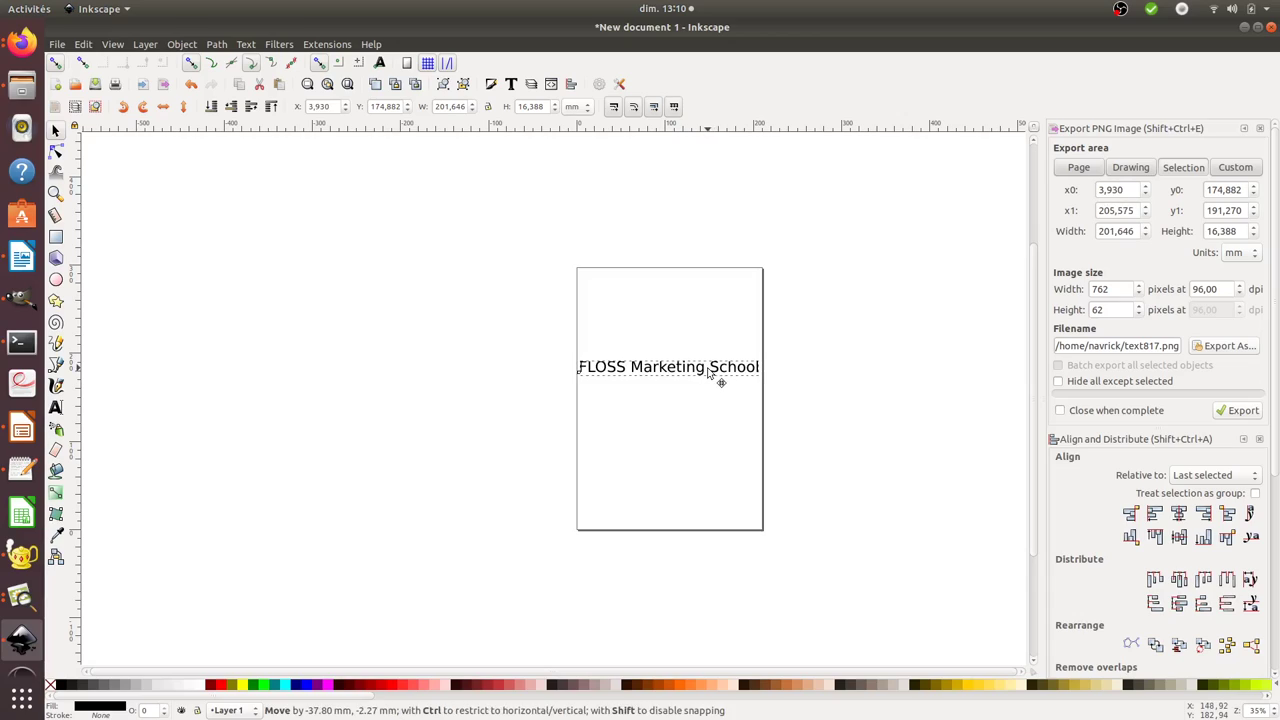
{"action": "left_click", "coordinate": [436, 350]}
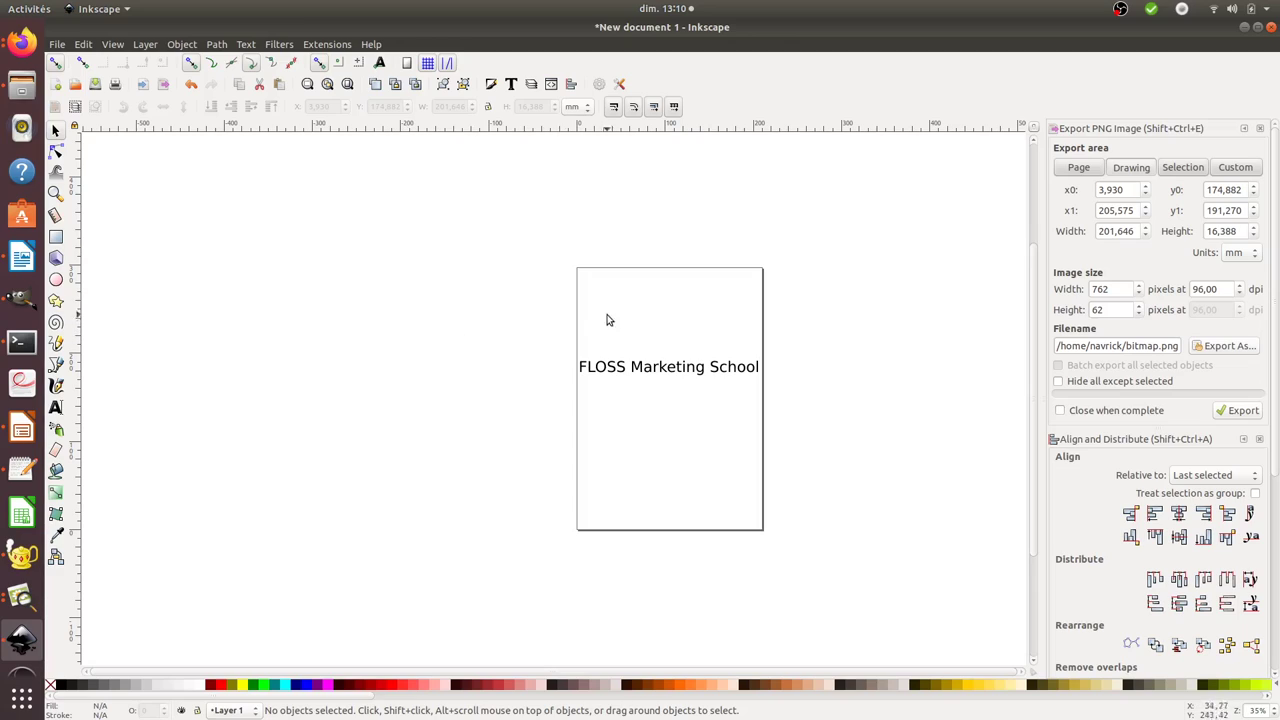
Zoom into the text up to 1584% to inspect its letter edges, then back out to about 99%
{"action": "key", "text": "z"}
{"action": "left_click", "coordinate": [662, 369]}
{"action": "left_click", "coordinate": [662, 369]}
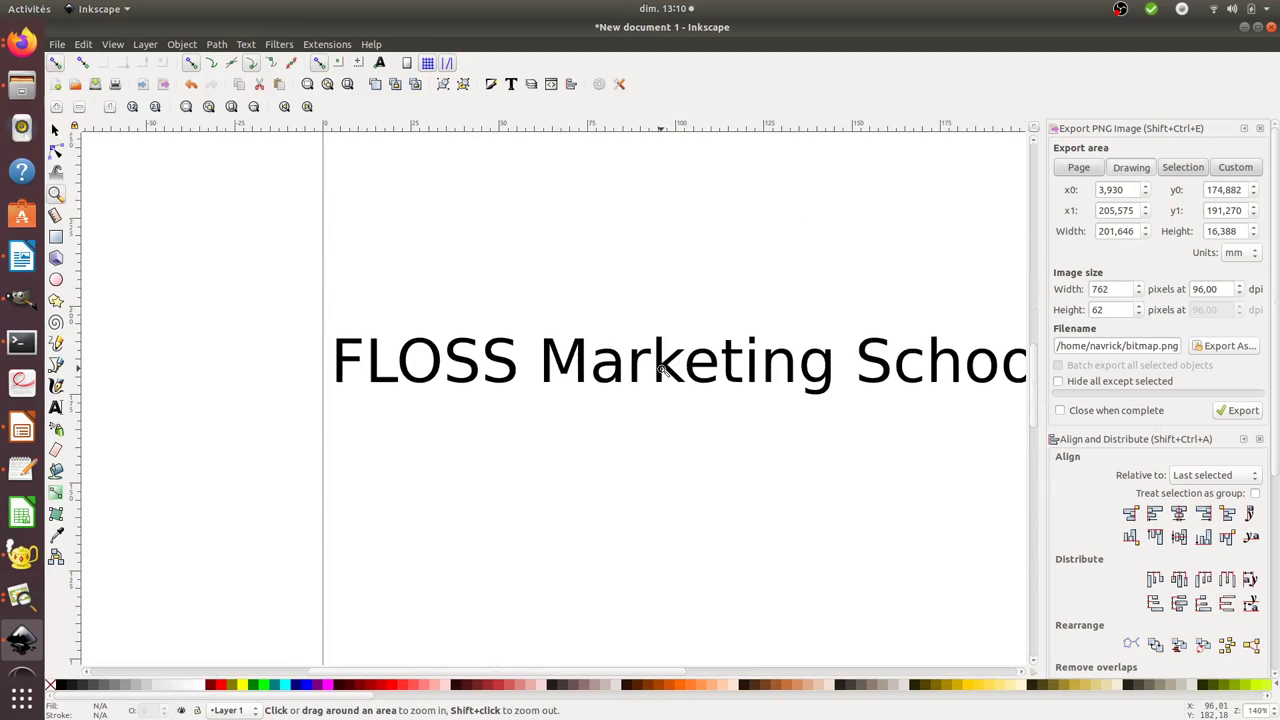
{"action": "left_click", "coordinate": [662, 369]}
{"action": "left_click", "coordinate": [662, 369]}
{"action": "left_click", "coordinate": [662, 369]}
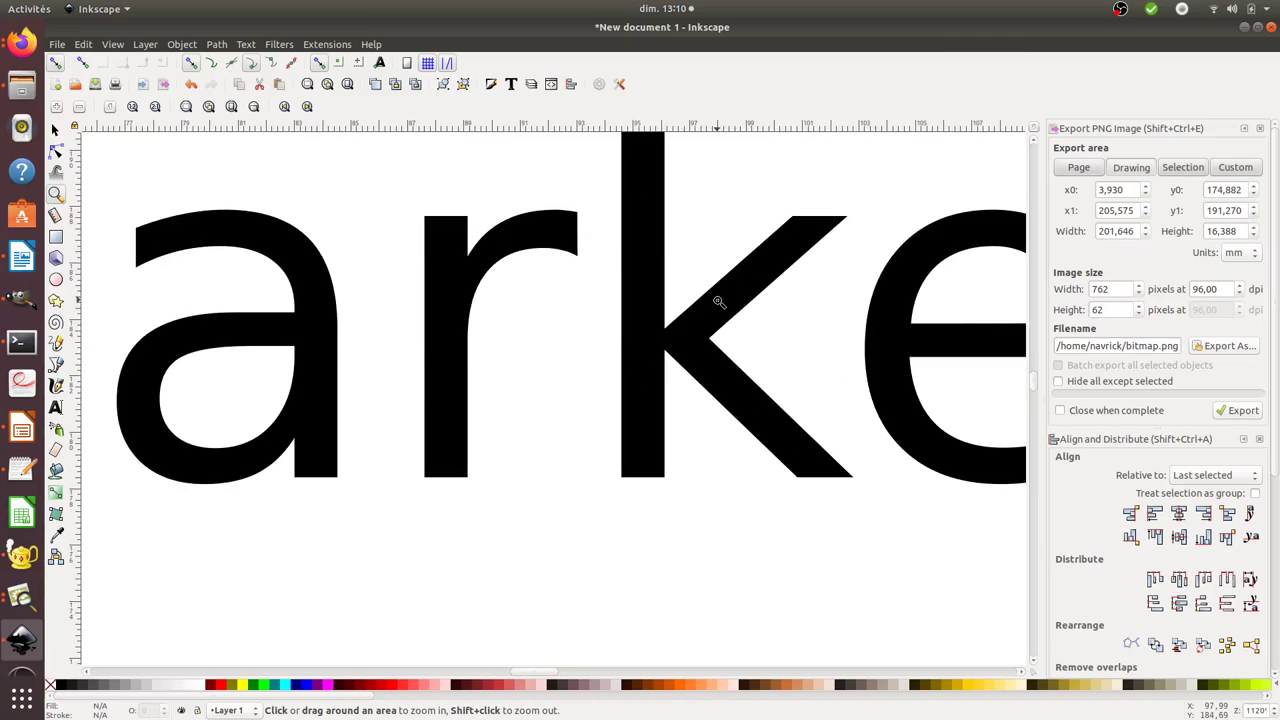
{"action": "left_click", "coordinate": [718, 302]}
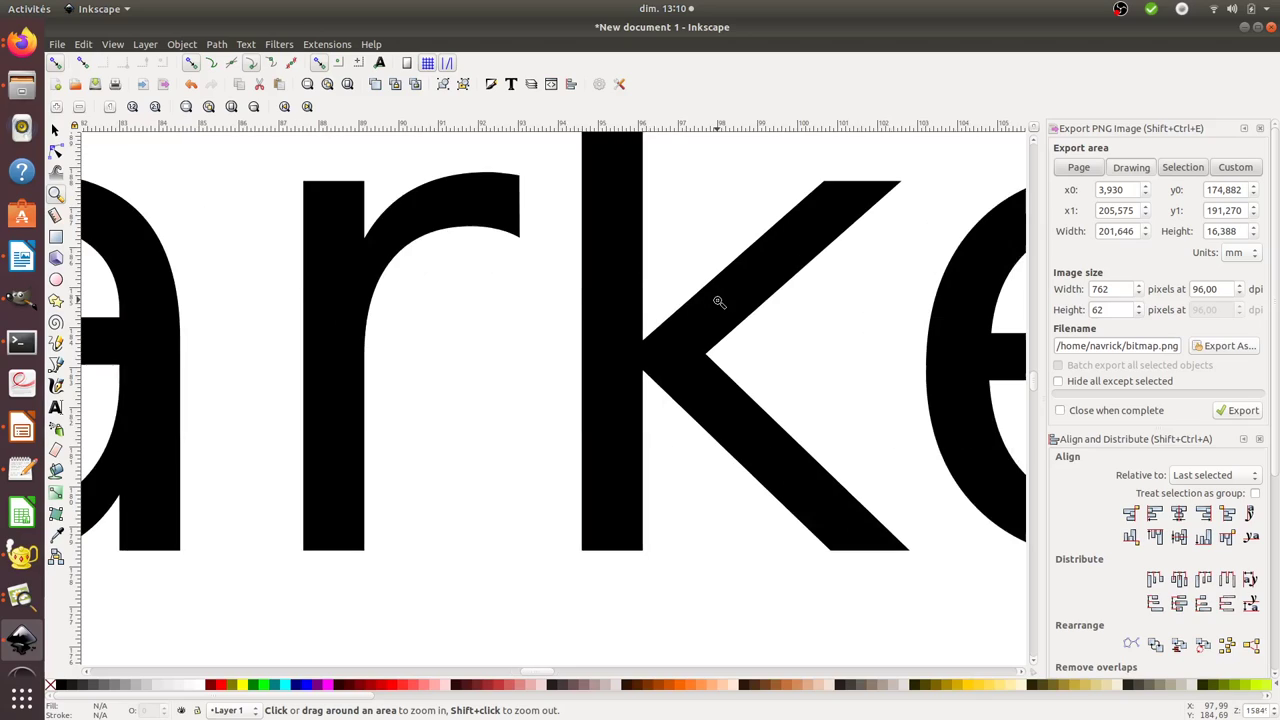
{"action": "scroll", "coordinate": [718, 302], "scroll_direction": "down", "scroll_amount": 7}
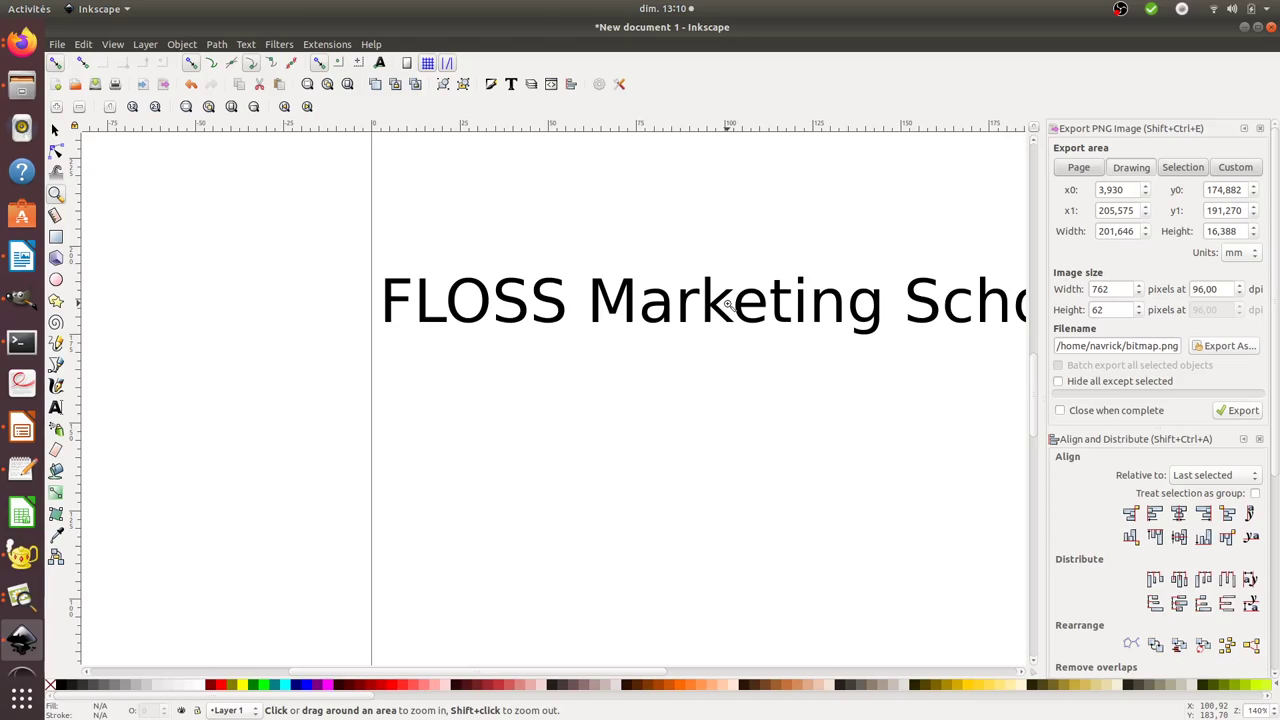
{"action": "scroll", "coordinate": [722, 302], "scroll_direction": "down", "scroll_amount": 1}
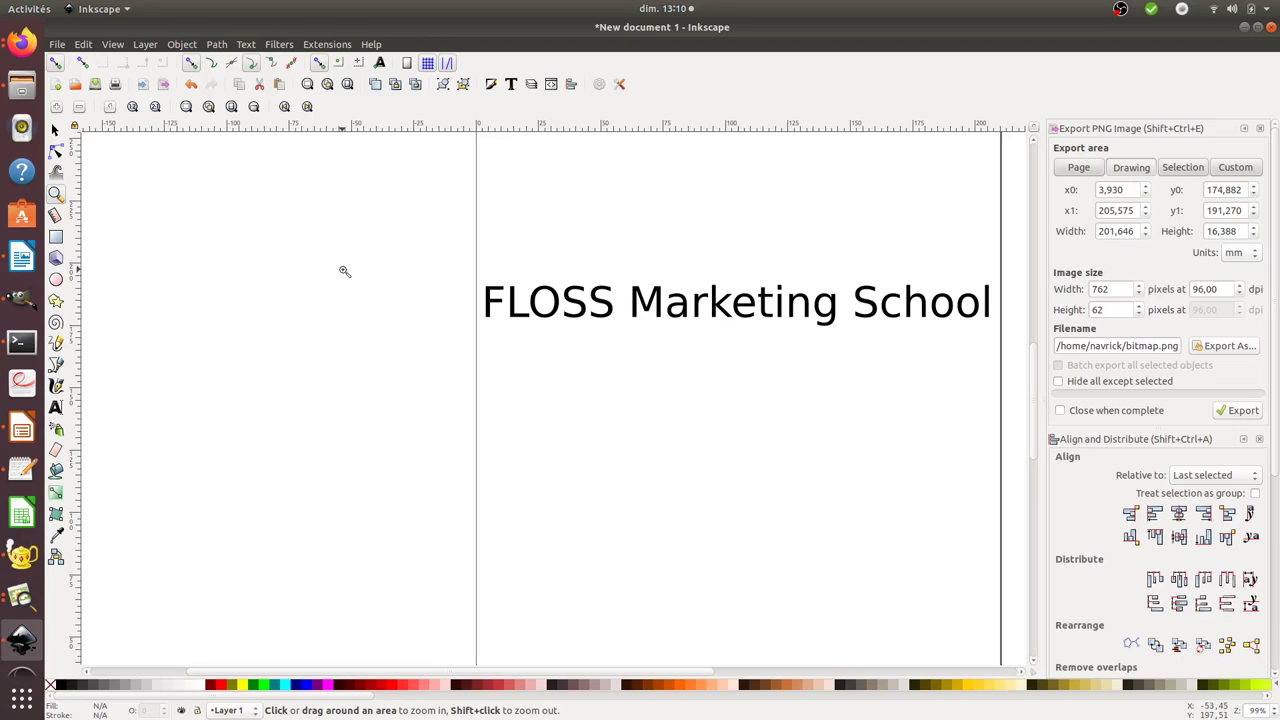
Print the Inkscape drawing on the HP Officejet Pro 8610 printer
{"action": "key", "text": "ctrl+p"}
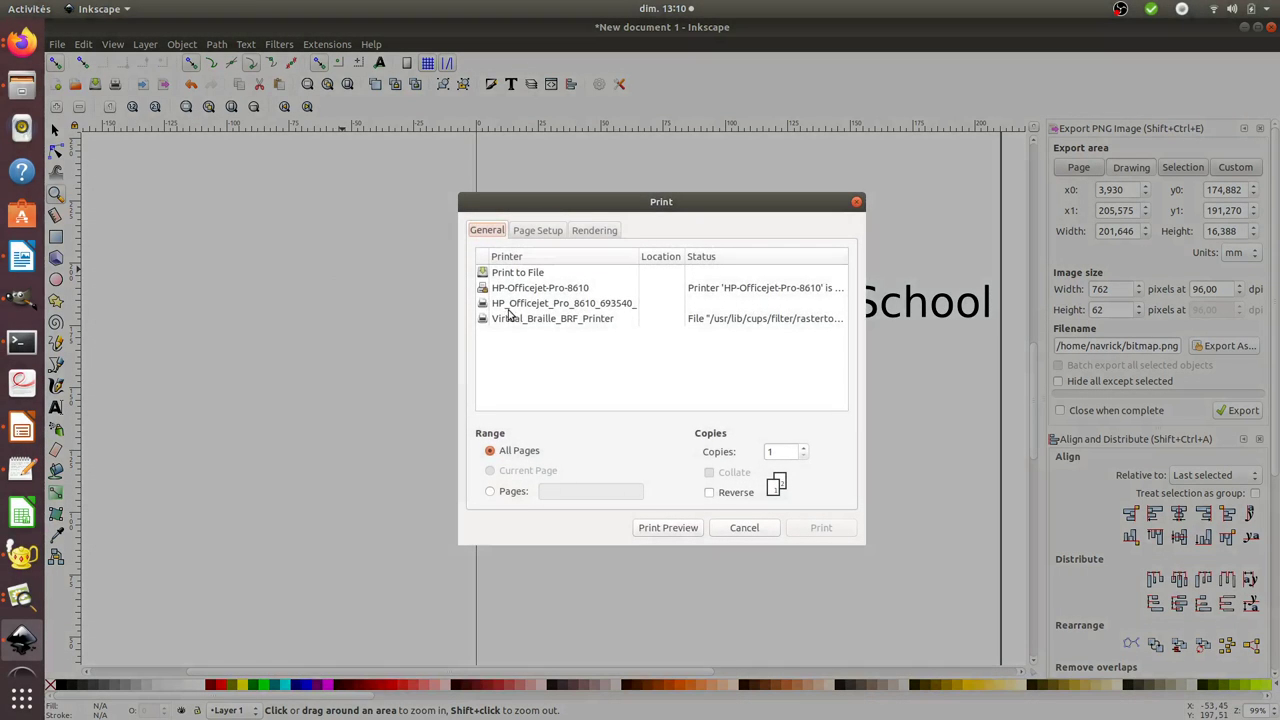
{"action": "left_click", "coordinate": [864, 529]}
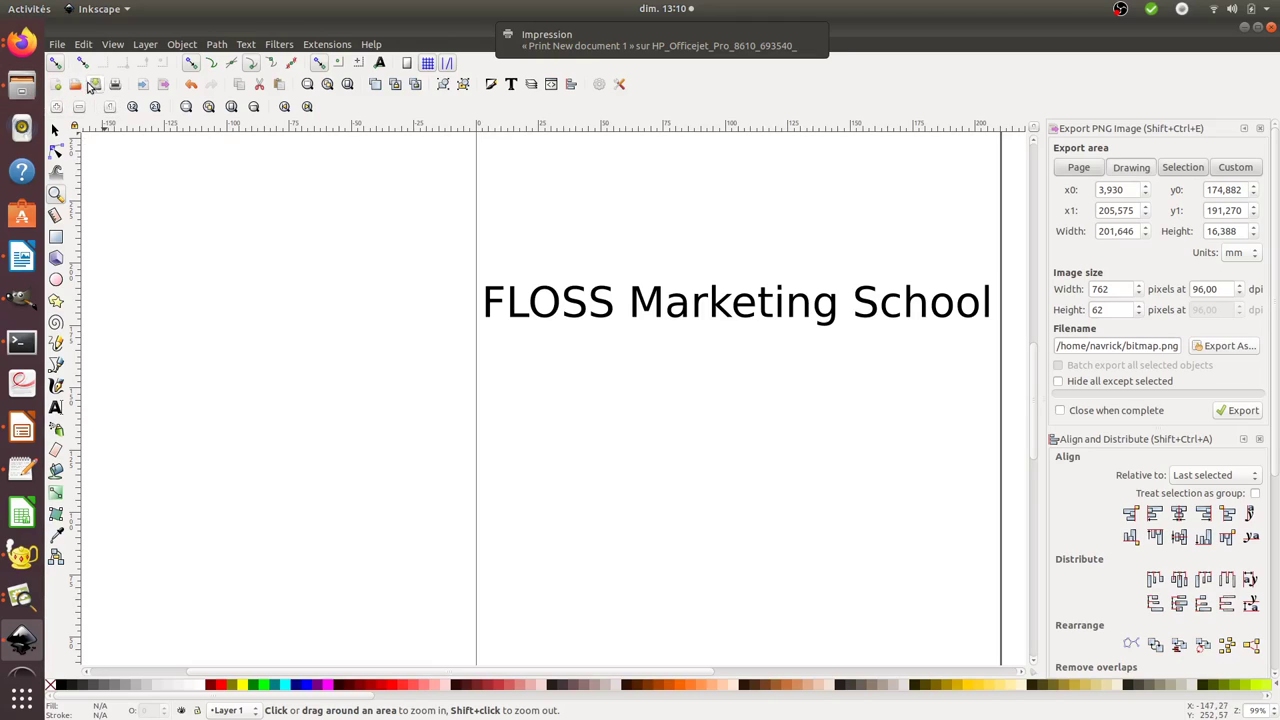
Save the drawing as FLOSS2svg.svg in Téléchargements
{"action": "left_click", "coordinate": [58, 46]}
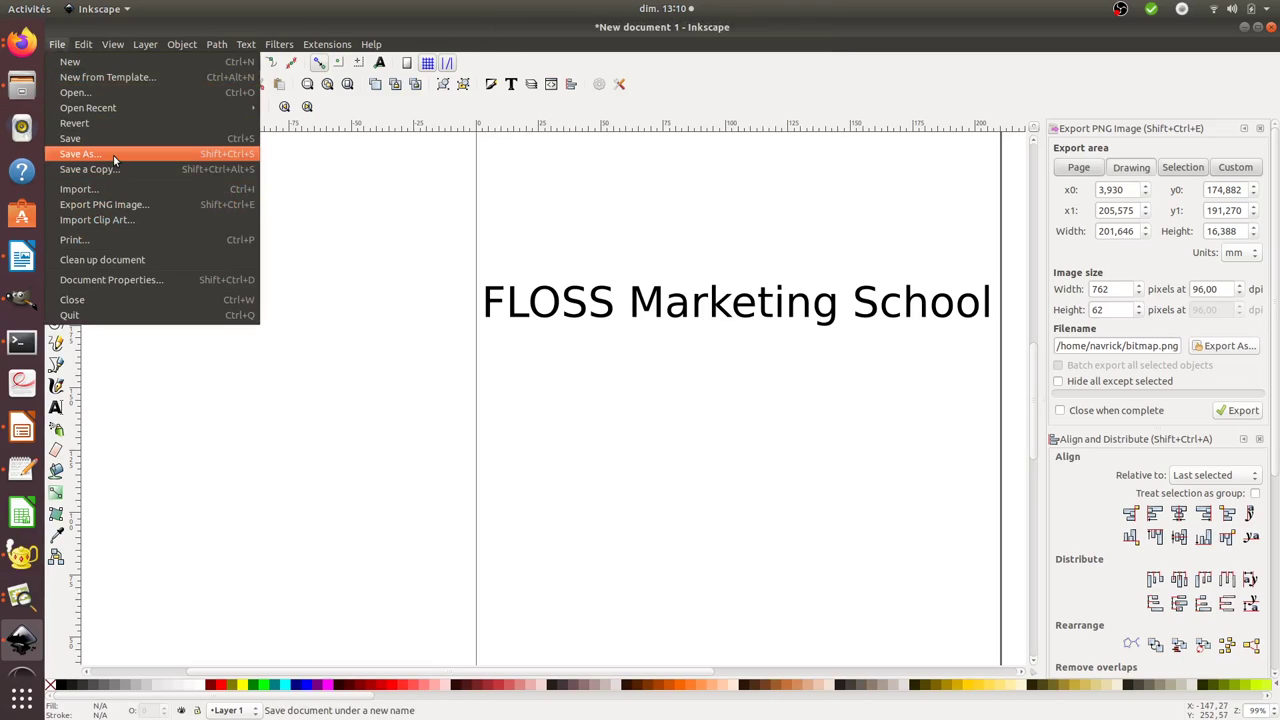
{"action": "left_click", "coordinate": [114, 152]}
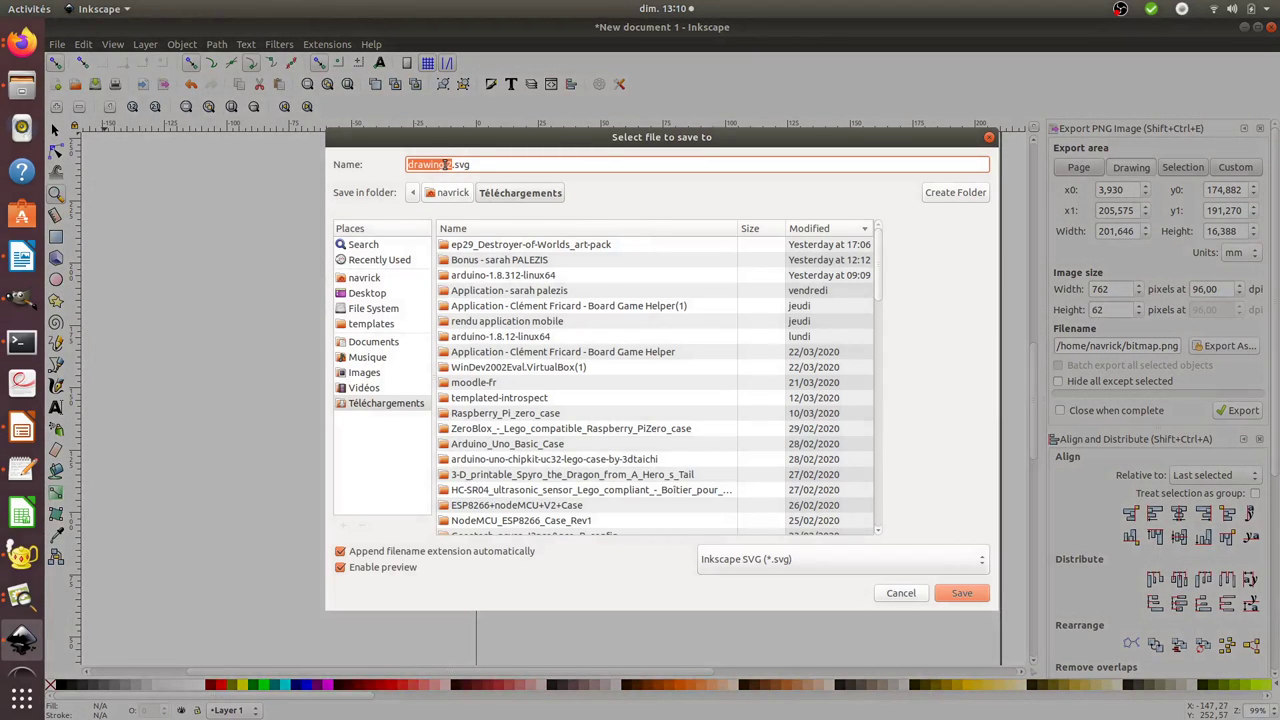
{"action": "left_click_drag", "start_coordinate": [446, 165], "coordinate": [400, 165]}
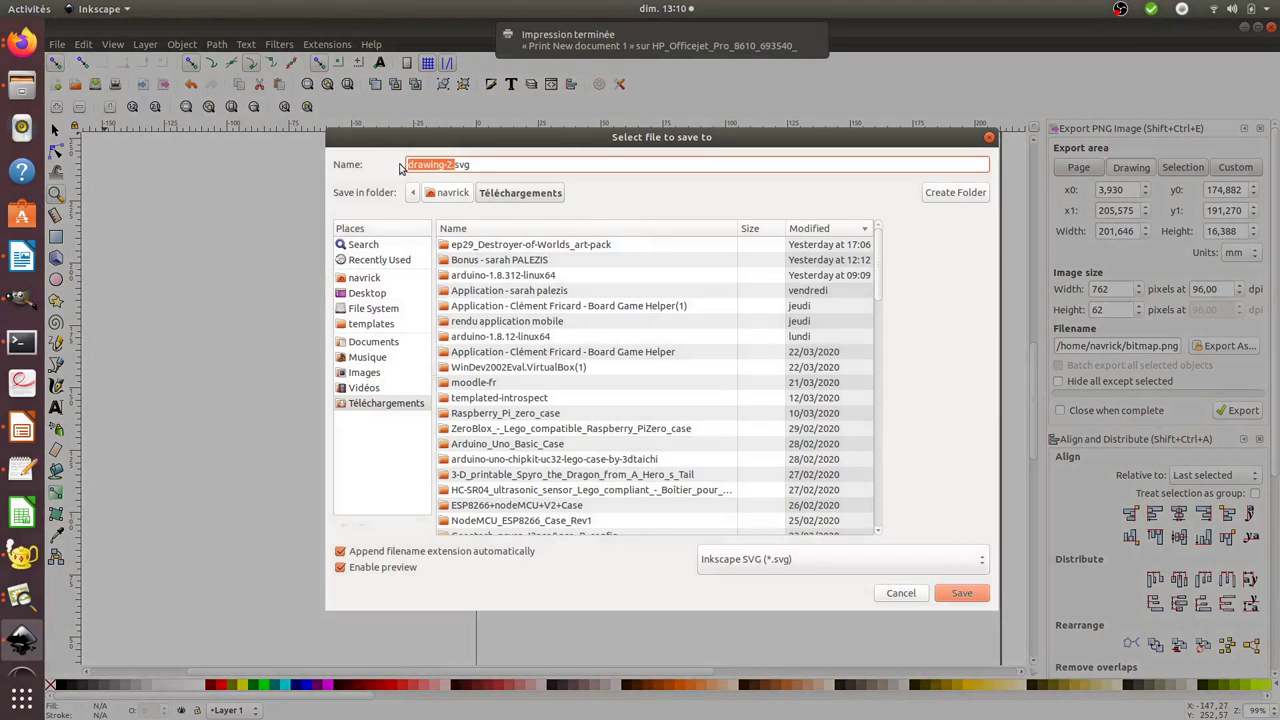
{"action": "type", "text": "FLOSS"}
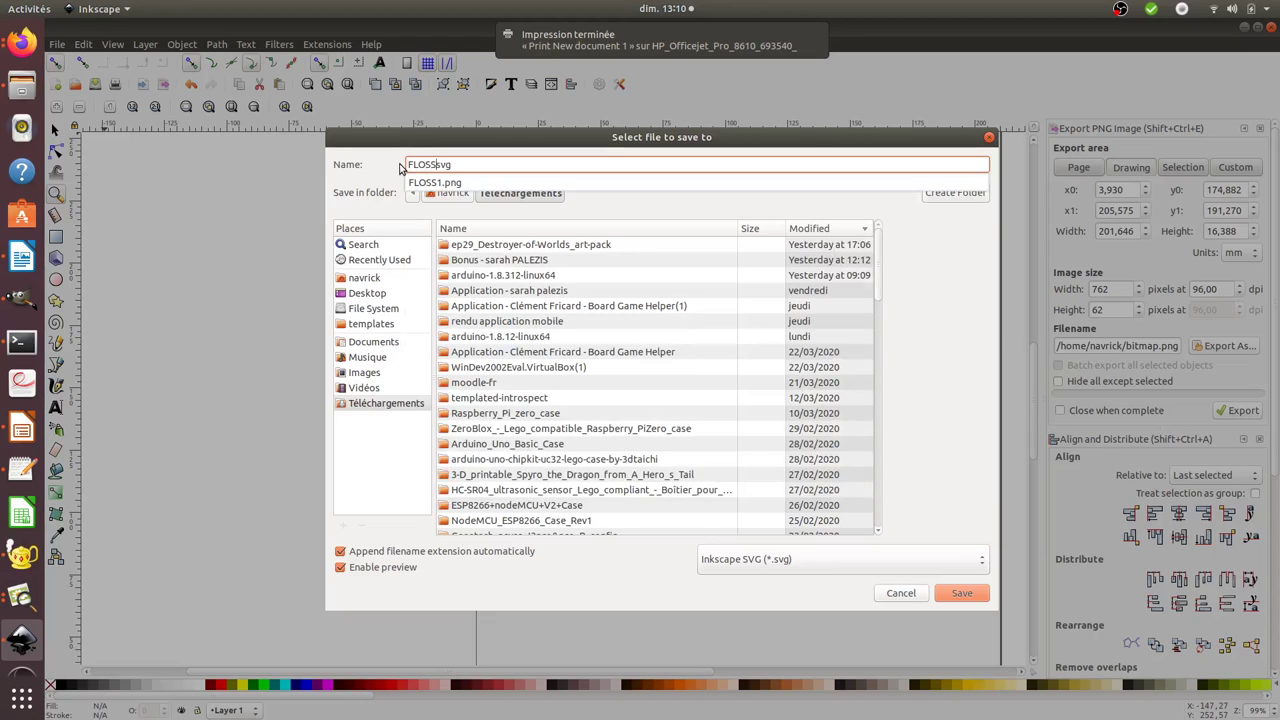
{"action": "type", "text": "2"}
{"action": "key", "text": "Return"}
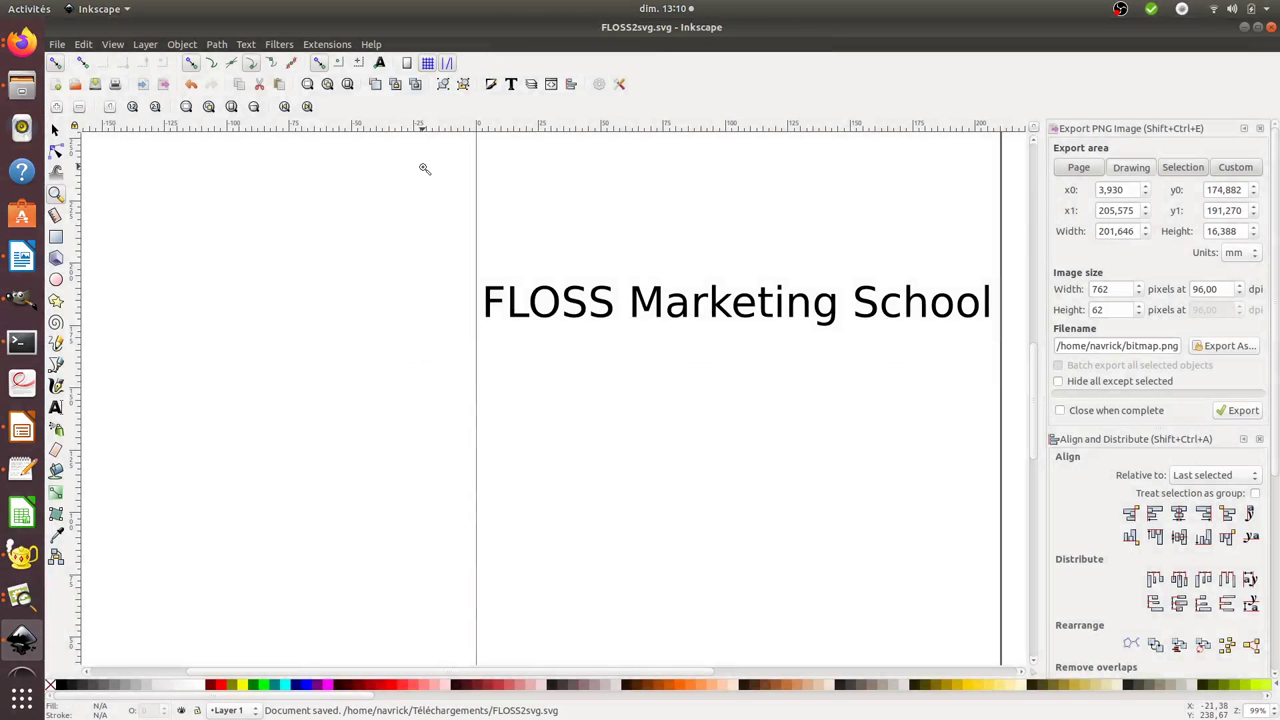
Reopen the Save As dialog and close it without saving
{"action": "left_click", "coordinate": [57, 44]}
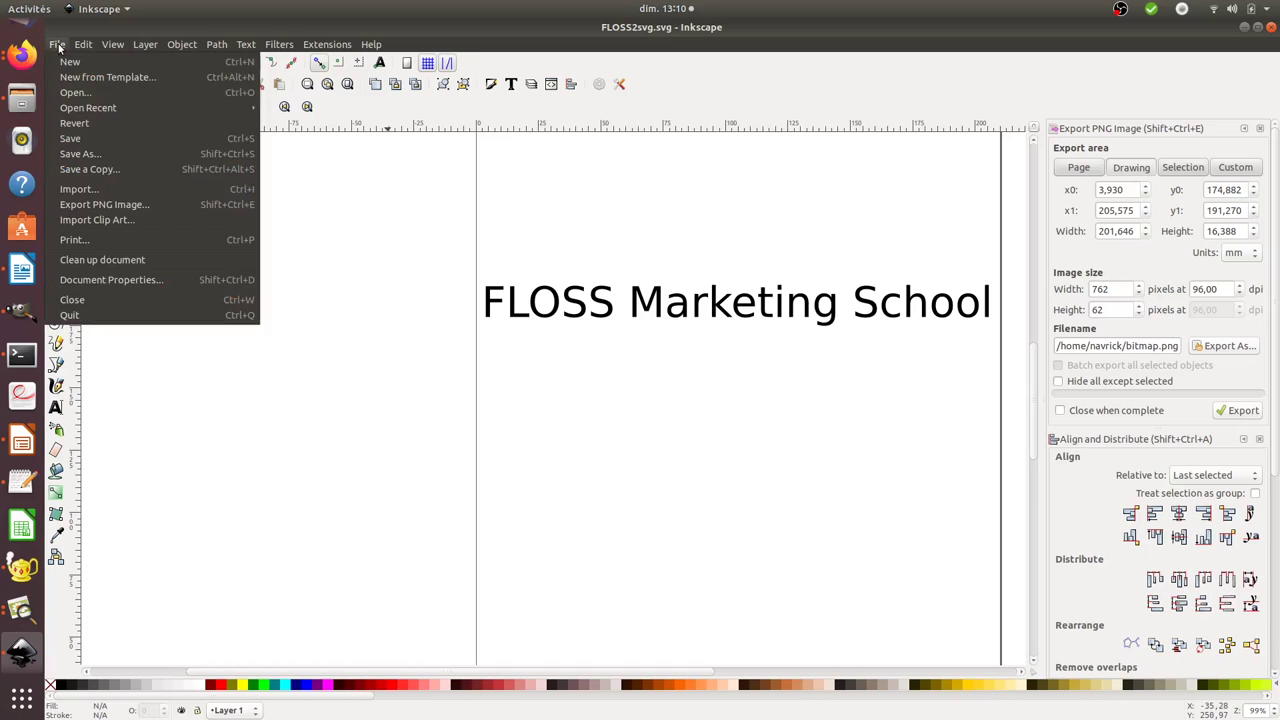
{"action": "left_click", "coordinate": [85, 158]}
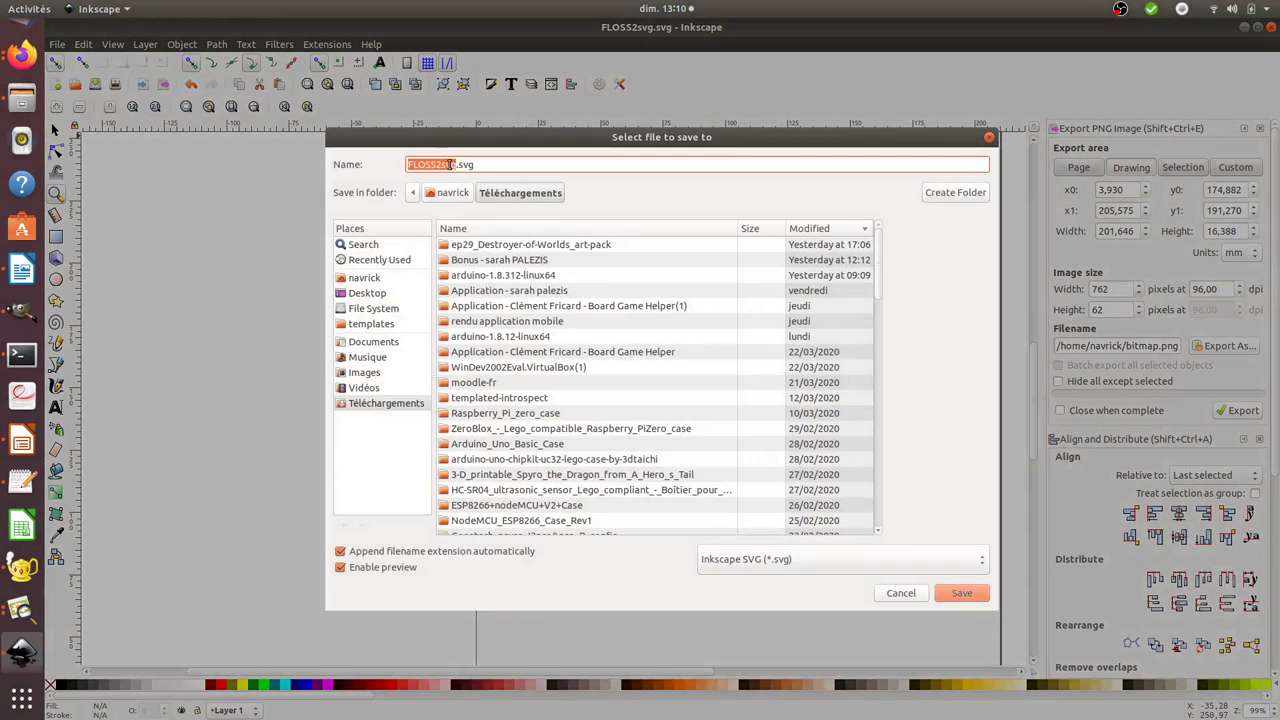
{"action": "left_click", "coordinate": [449, 165]}
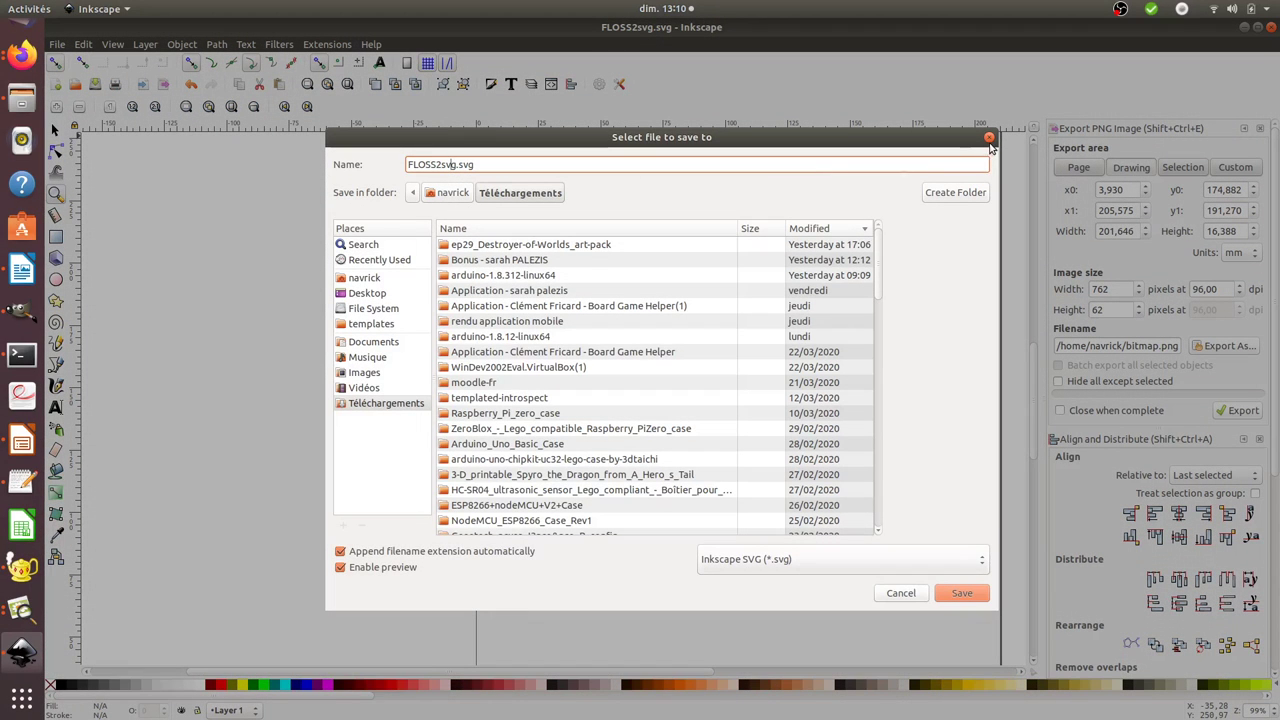
{"action": "left_click", "coordinate": [989, 138]}
Try opening FLOSS1.png in Geany from Files, which rejects it as not a text file
{"action": "left_click", "coordinate": [22, 97]}
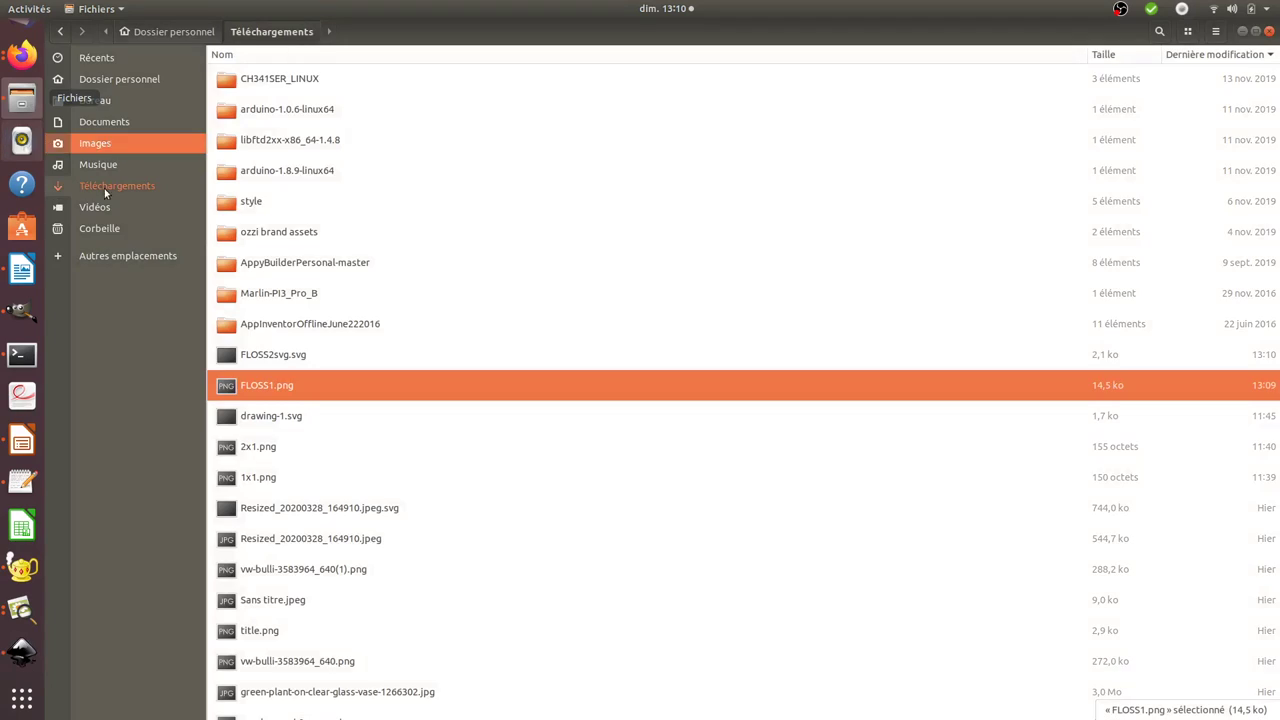
{"action": "right_click", "coordinate": [314, 386]}
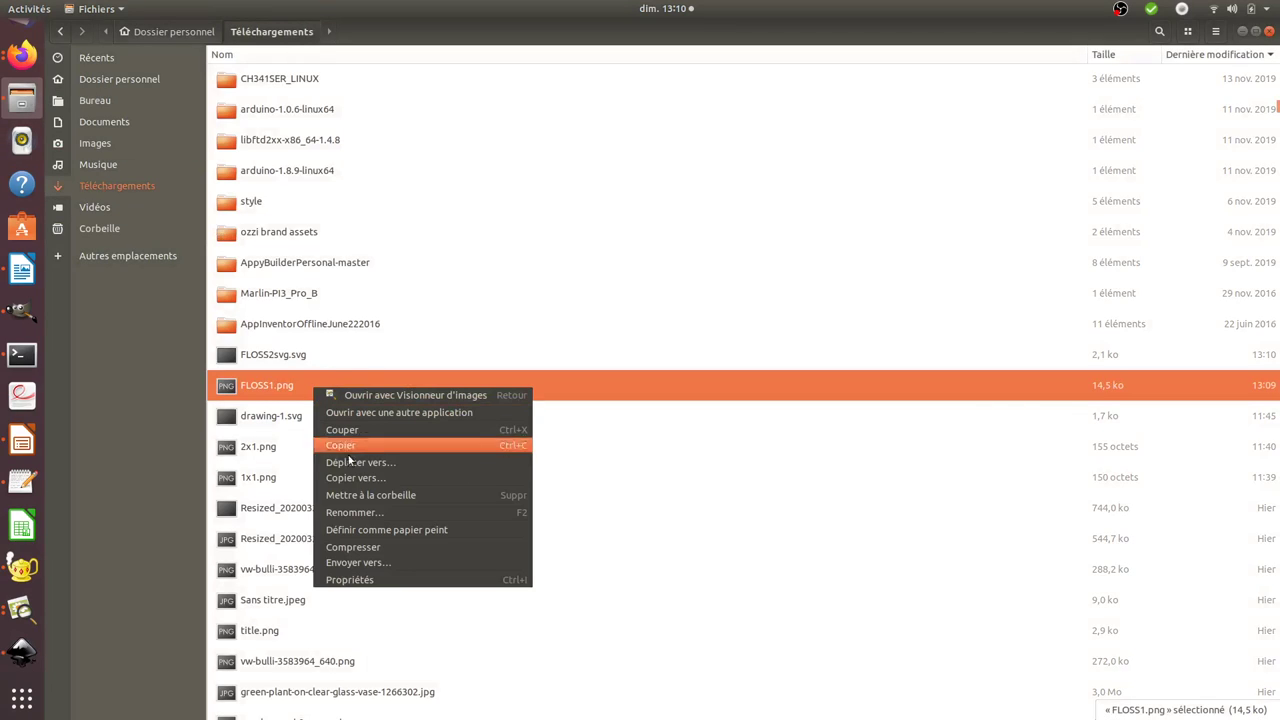
{"action": "left_click", "coordinate": [390, 410]}
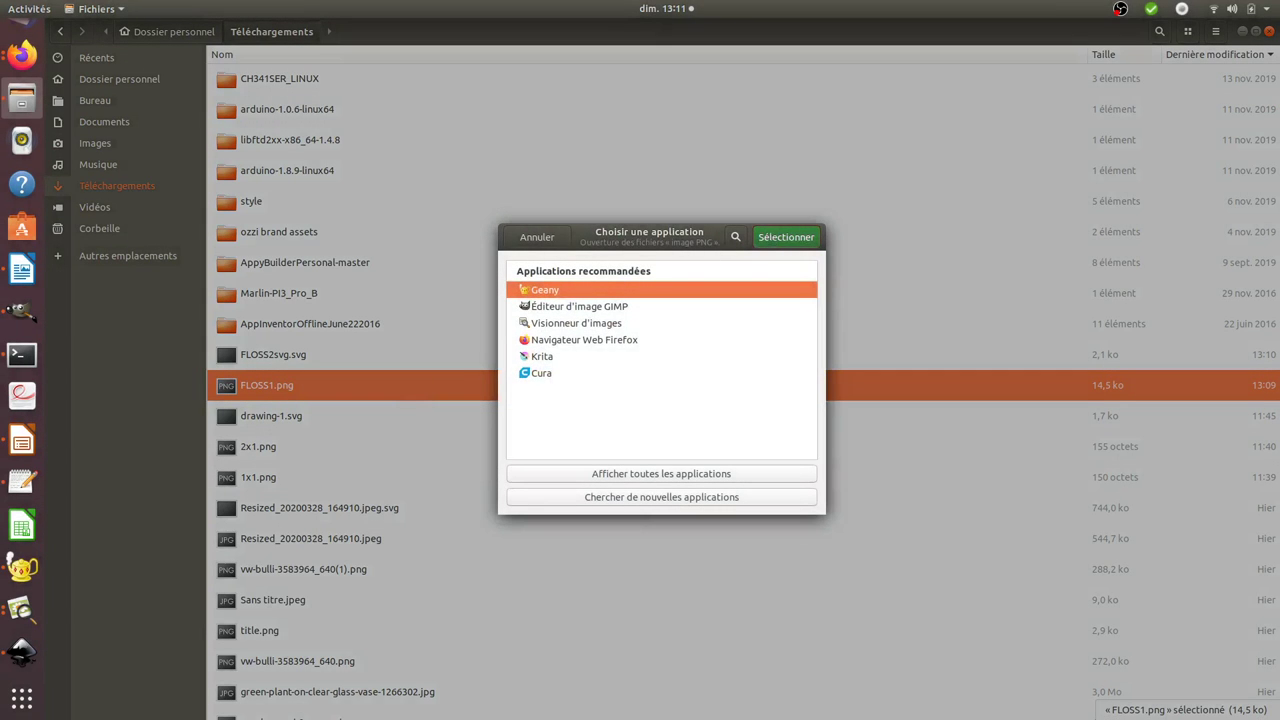
{"action": "left_click", "coordinate": [771, 237]}
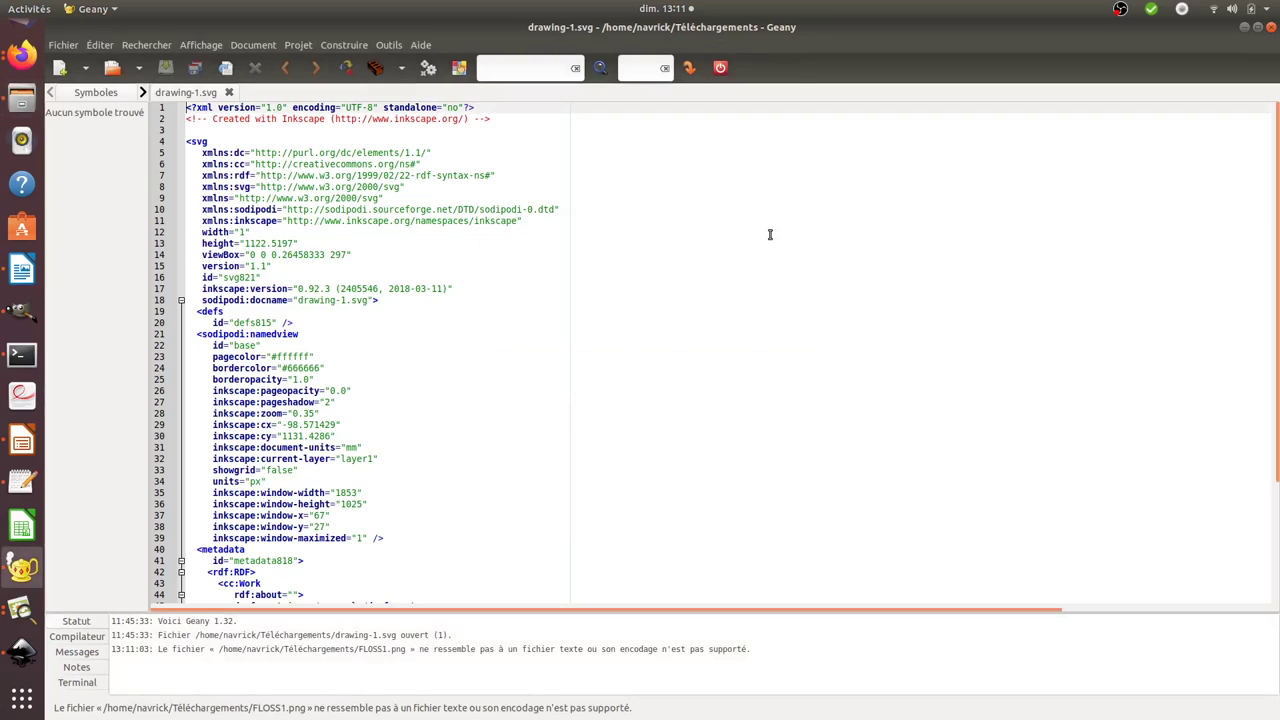
{"action": "left_click", "coordinate": [216, 650]}
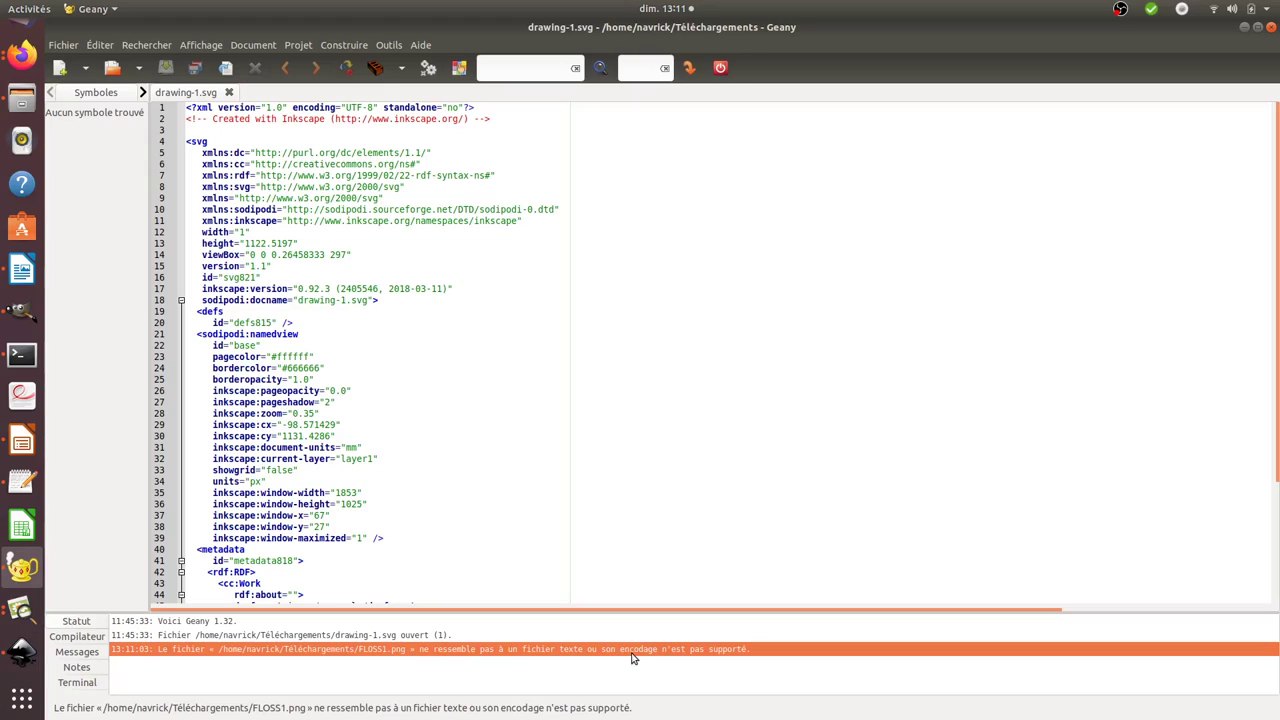
Open FLOSS2svg.svg from the file manager in Geany and scroll down to its FLOSS Marketing School text element
{"action": "left_click", "coordinate": [22, 97]}
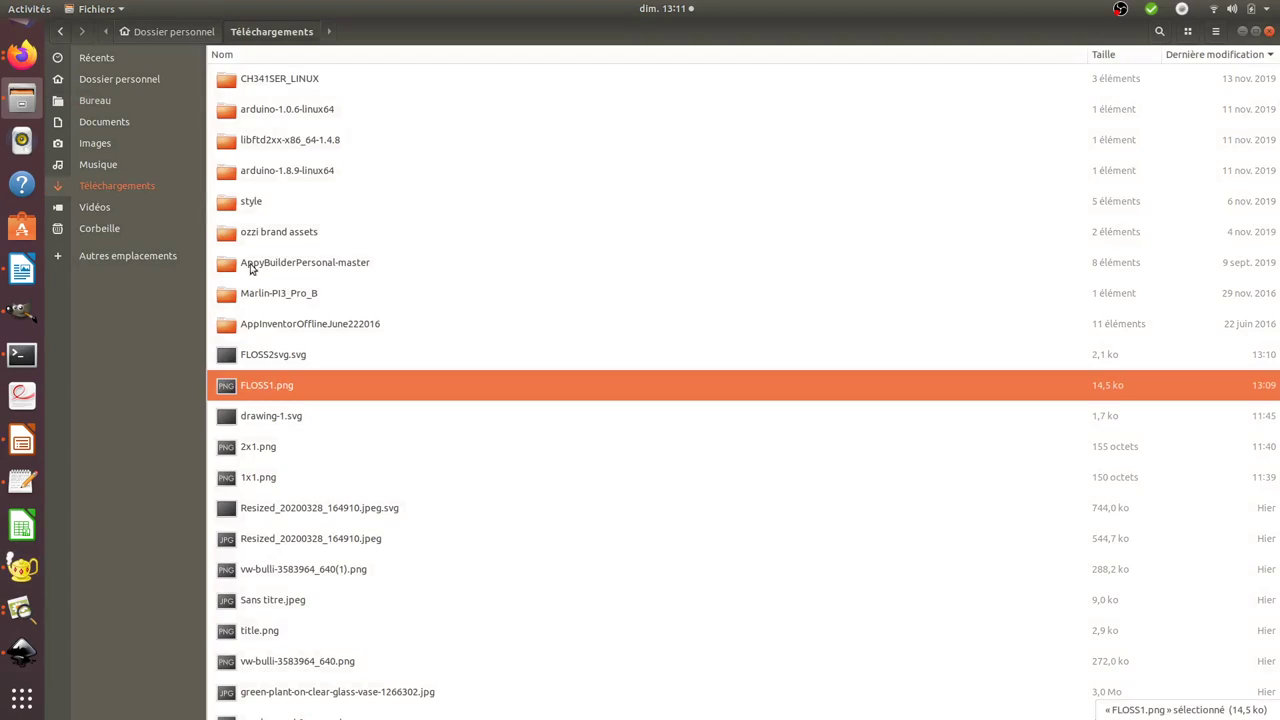
{"action": "left_click", "coordinate": [323, 355]}
{"action": "right_click", "coordinate": [323, 355]}
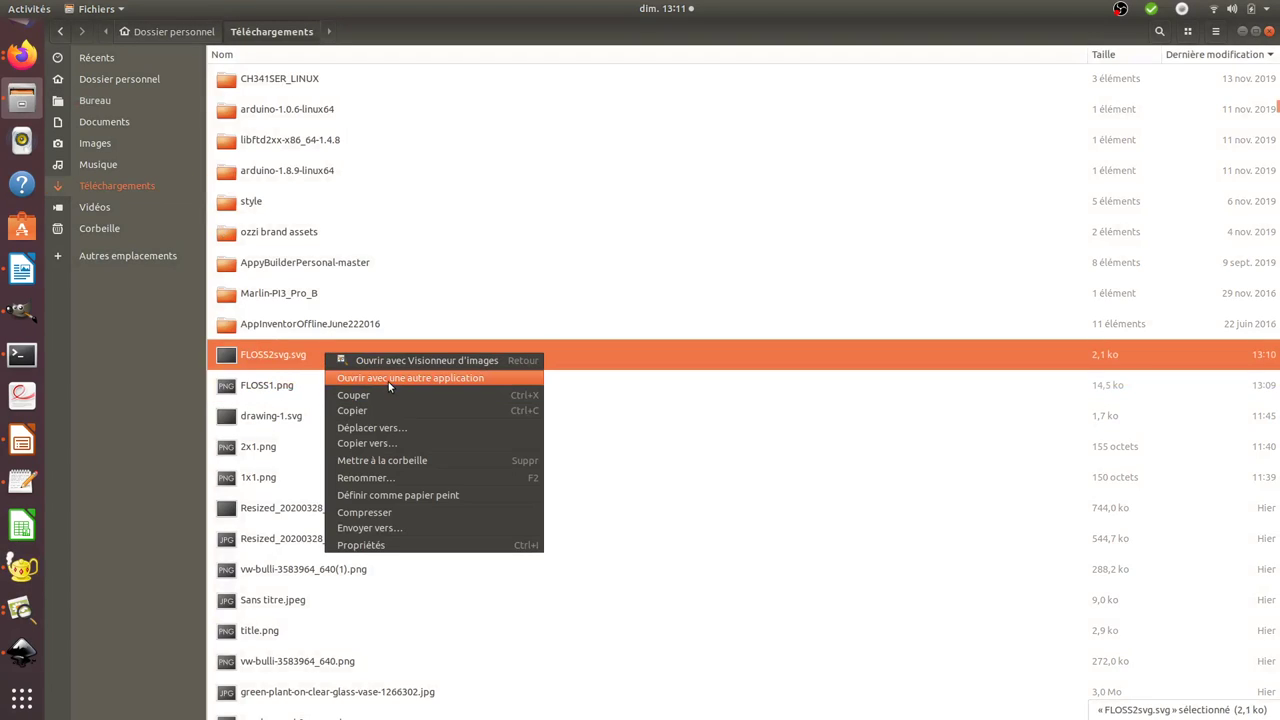
{"action": "left_click", "coordinate": [388, 381]}
{"action": "left_click", "coordinate": [804, 242]}
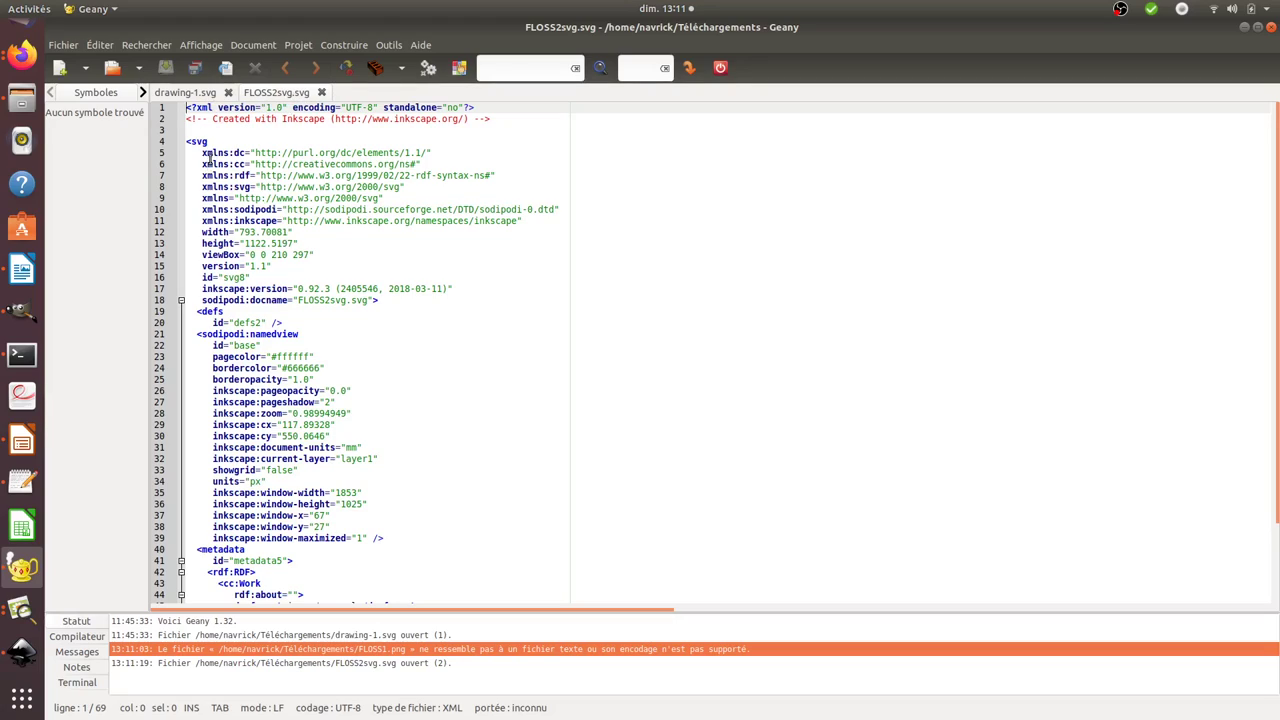
{"action": "scroll", "coordinate": [226, 270], "scroll_direction": "down", "scroll_amount": 7}
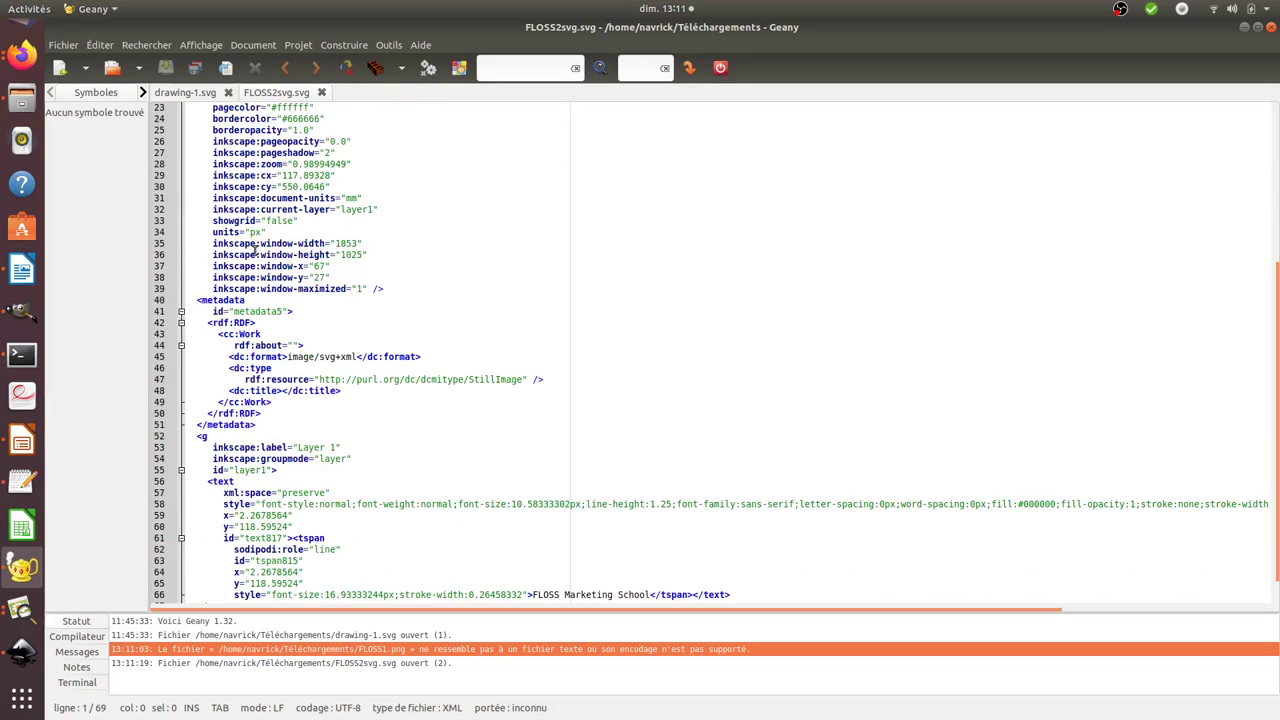
{"action": "scroll", "coordinate": [255, 249], "scroll_direction": "down", "scroll_amount": 1}
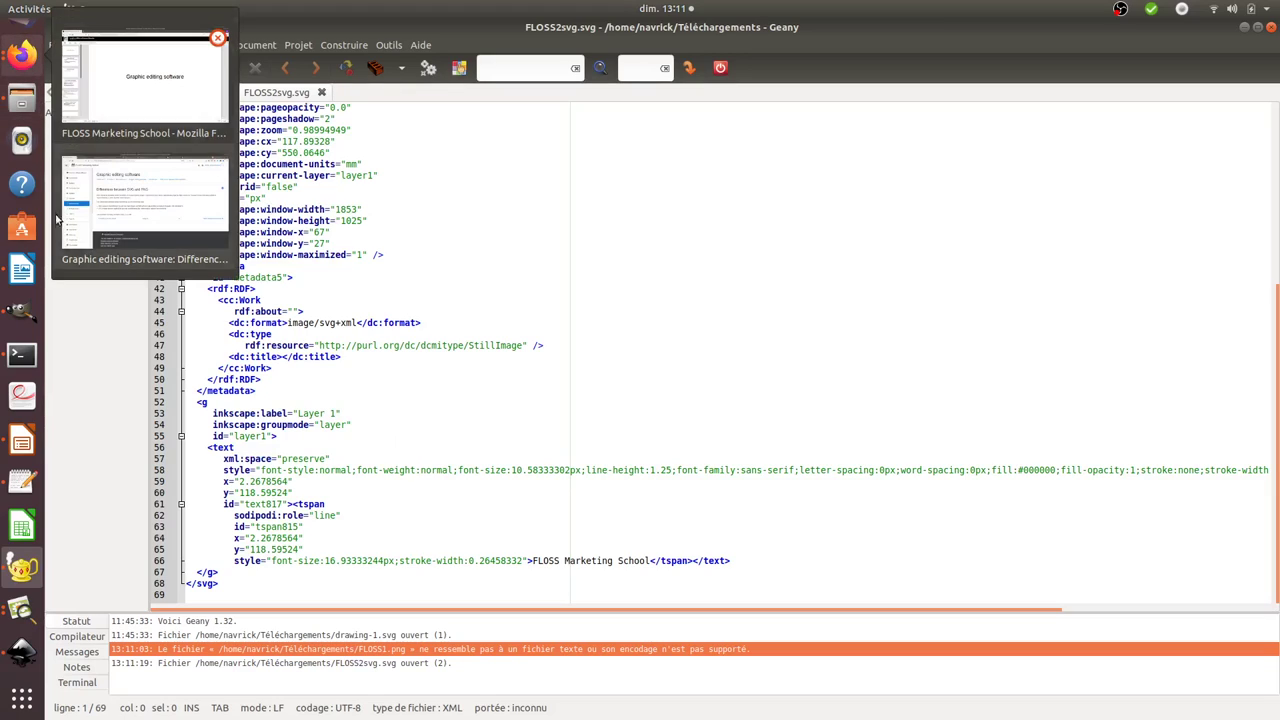
Bring the Inkscape window with the FLOSS Marketing School drawing back to the front
{"action": "left_click", "coordinate": [31, 656]}
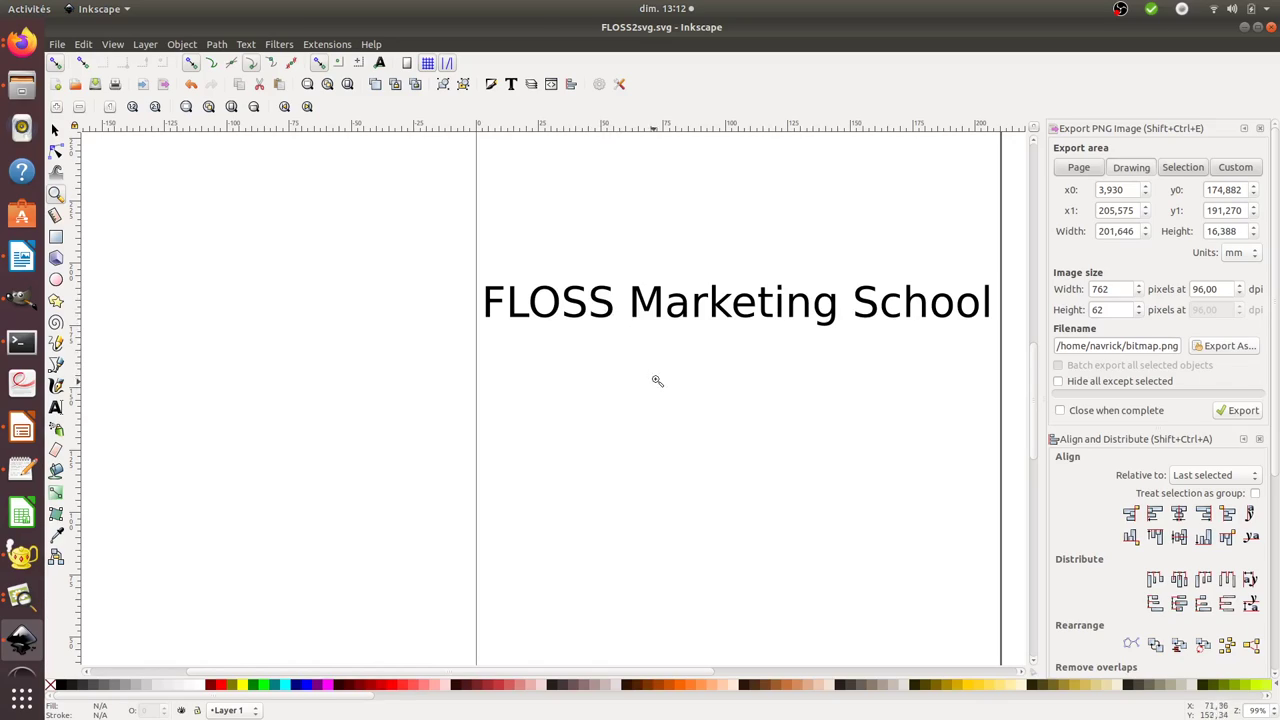
Zoom in on the text between FLOSS and Marketing to about 560%
{"action": "left_click", "coordinate": [628, 299]}
{"action": "left_click", "coordinate": [628, 299]}
{"action": "left_click", "coordinate": [628, 299]}
{"action": "left_click", "coordinate": [628, 299]}
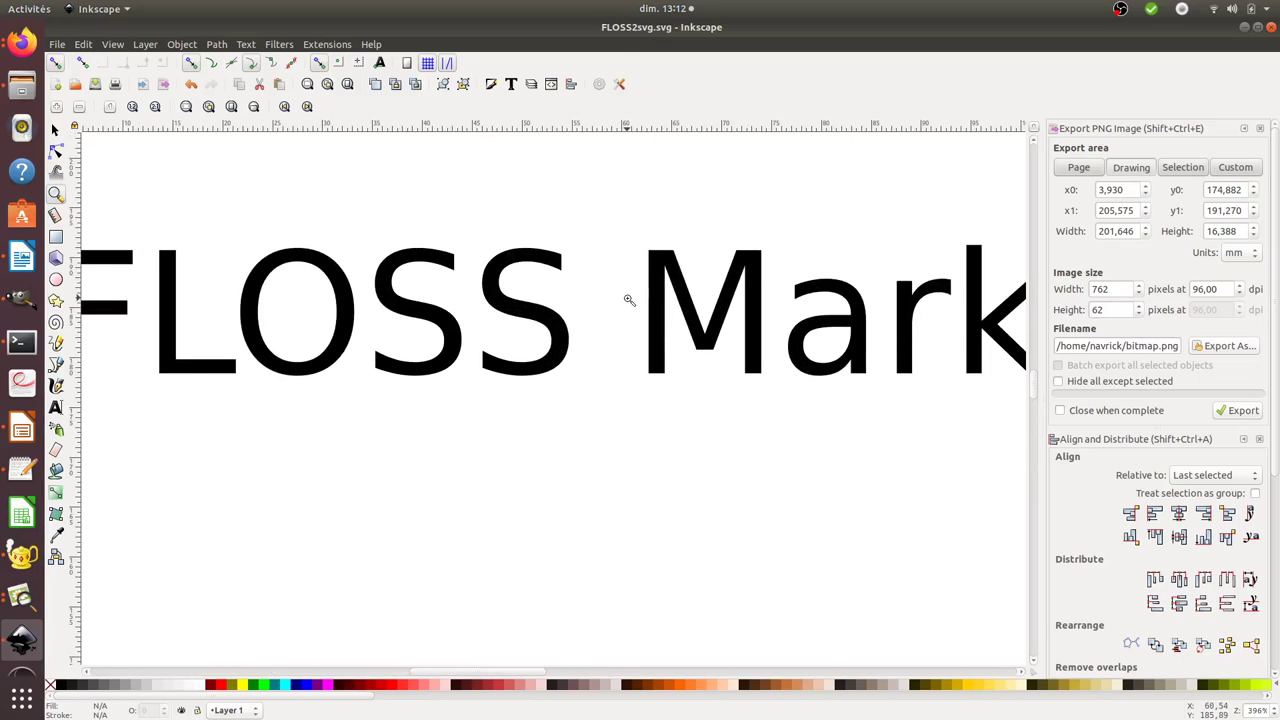
{"action": "left_click", "coordinate": [628, 299]}
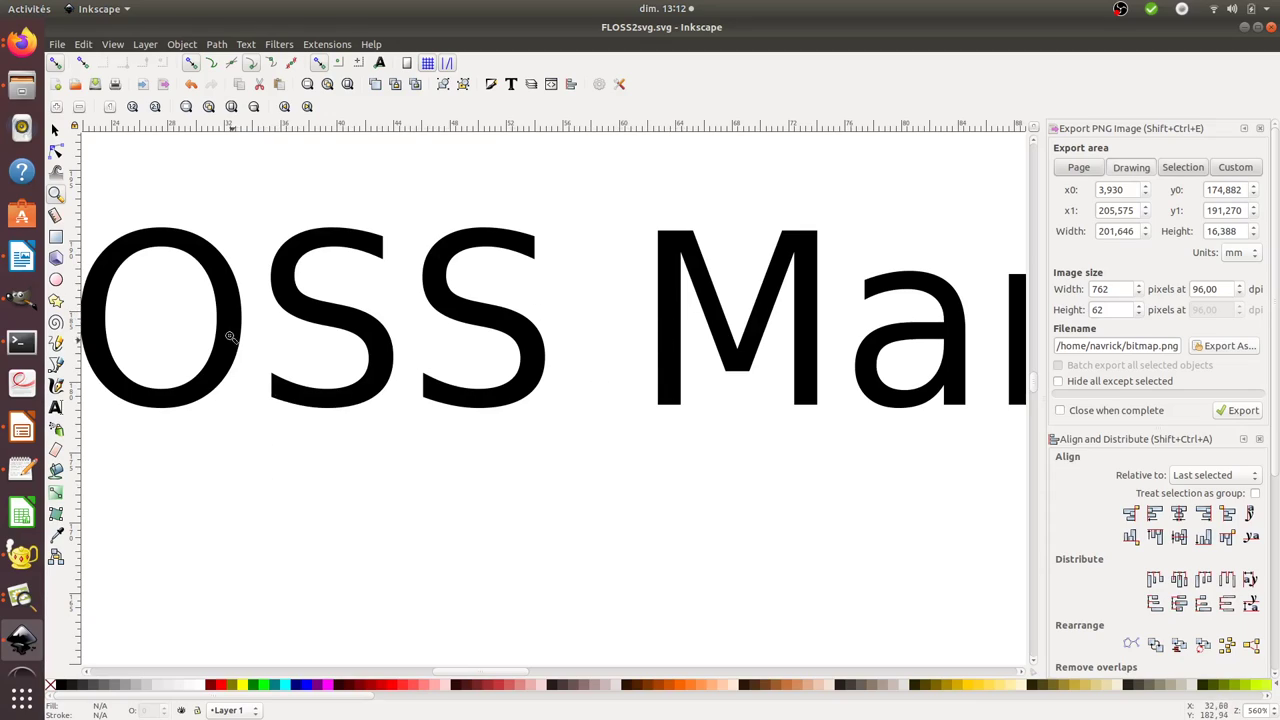
Select the FLOSS Marketing School text object and view its context menu without choosing anything
{"action": "left_click", "coordinate": [55, 130]}
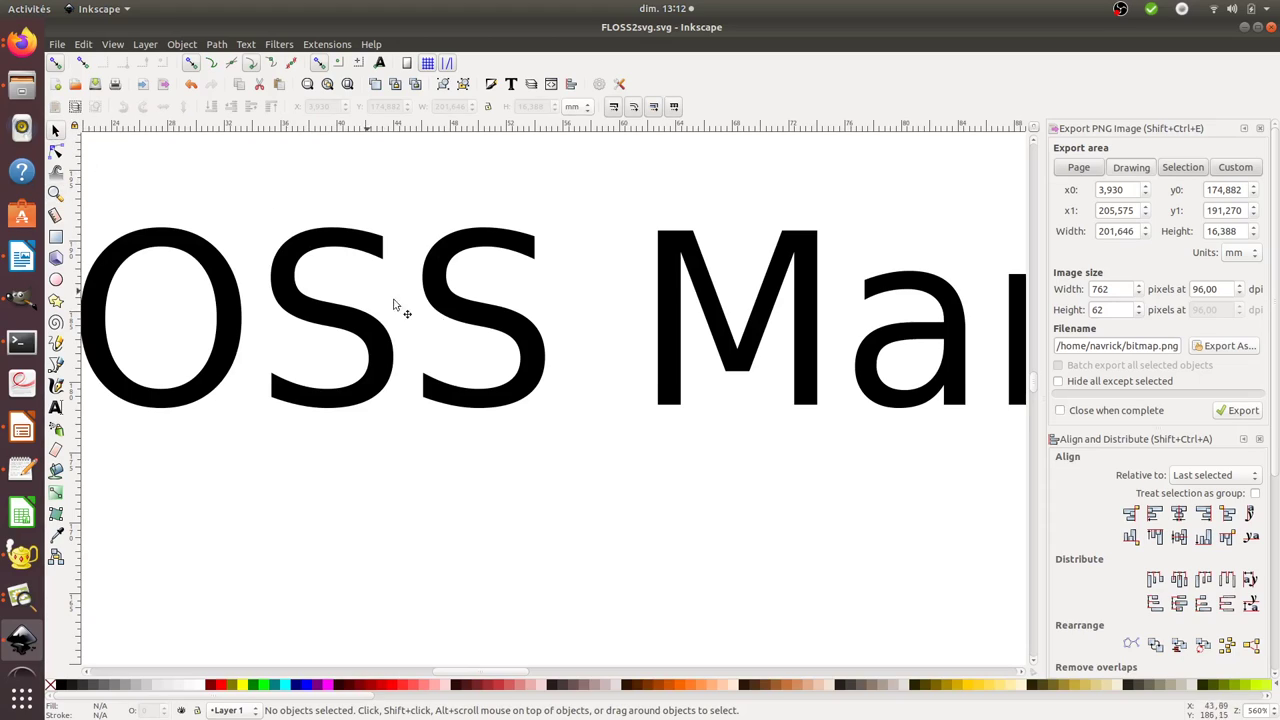
{"action": "left_click", "coordinate": [449, 311]}
{"action": "right_click", "coordinate": [449, 311]}
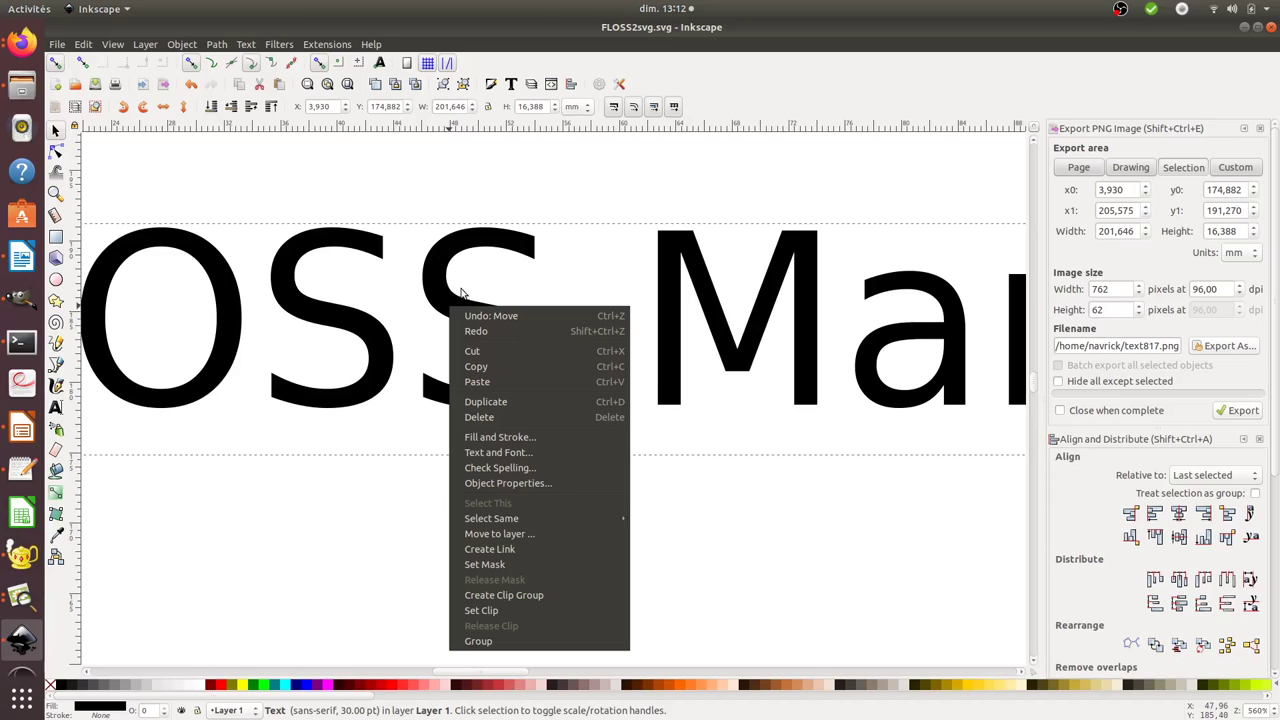
{"action": "left_click", "coordinate": [378, 375]}
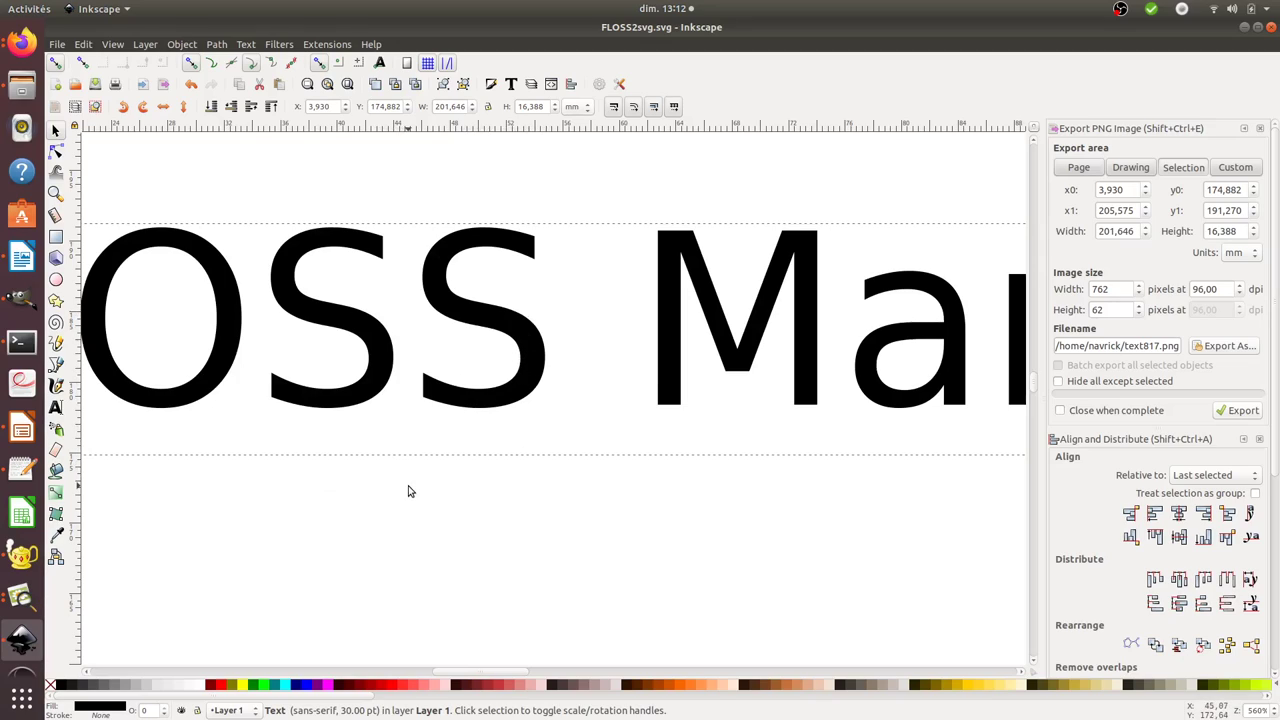
Nudge the selected FLOSS Marketing School text slightly lower, to Y 174,930
{"action": "scroll", "coordinate": [408, 491], "scroll_direction": "down", "scroll_amount": 1}
{"action": "scroll", "coordinate": [408, 489], "scroll_direction": "up", "scroll_amount": 2}
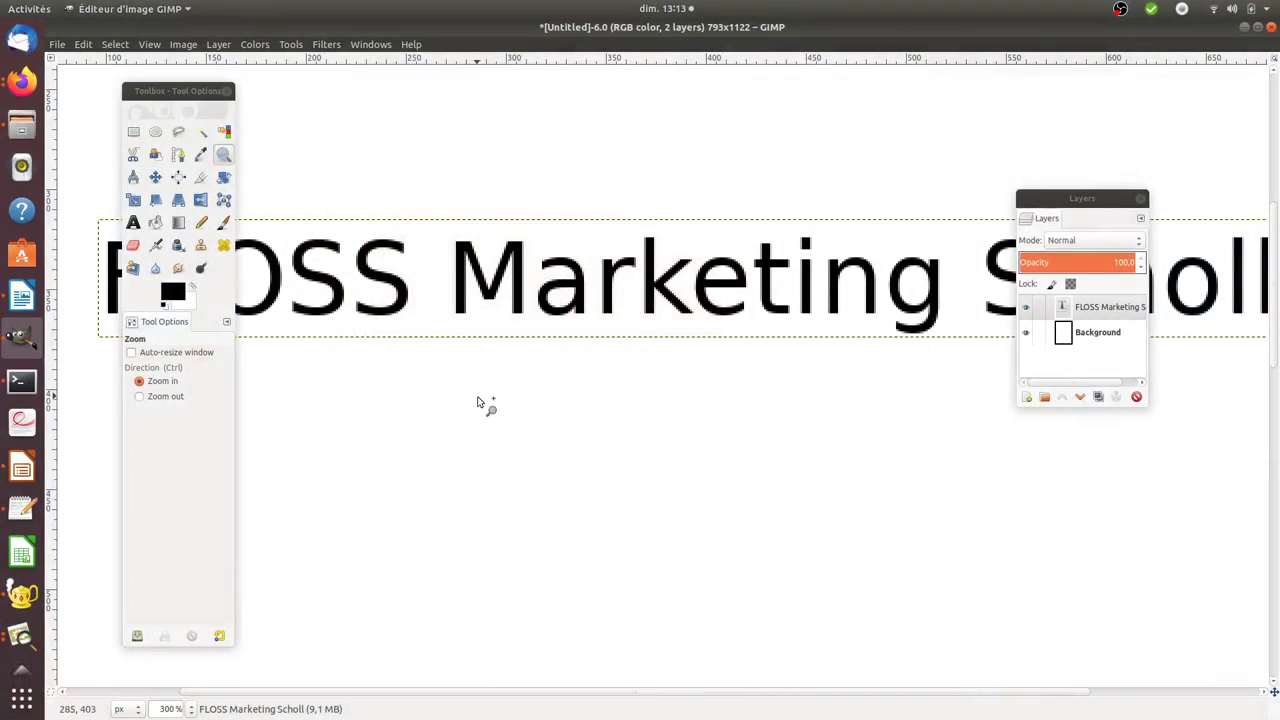
Move GIMP's Toolbox - Tool Options window below the text so it no longer covers the first letter
{"action": "left_click_drag", "start_coordinate": [204, 92], "coordinate": [445, 386]}
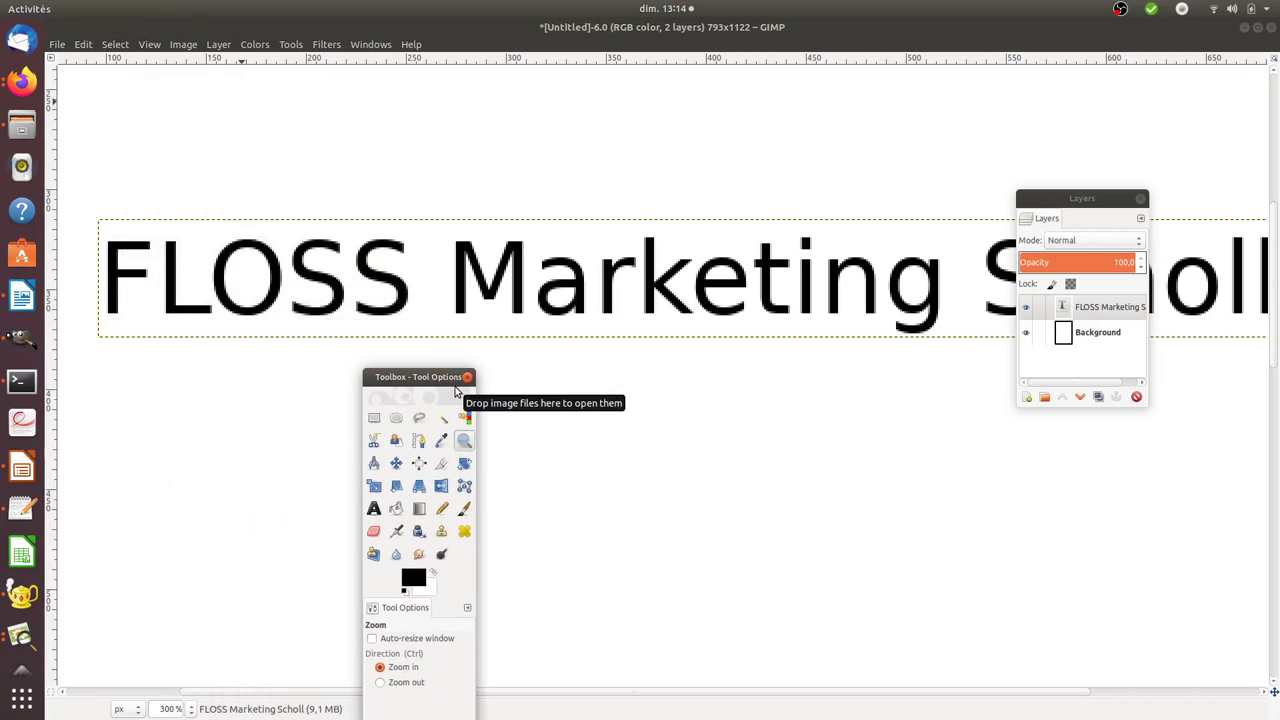